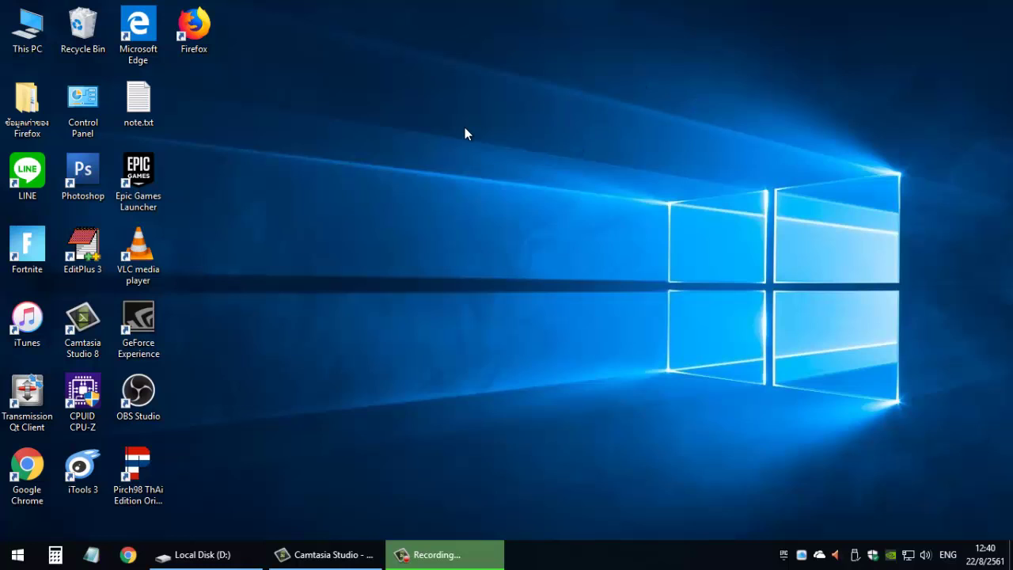
Step: Open the desktop's display settings and switch to the Power & sleep page
right_click(464, 128)
click(433, 127)
right_click(426, 83)
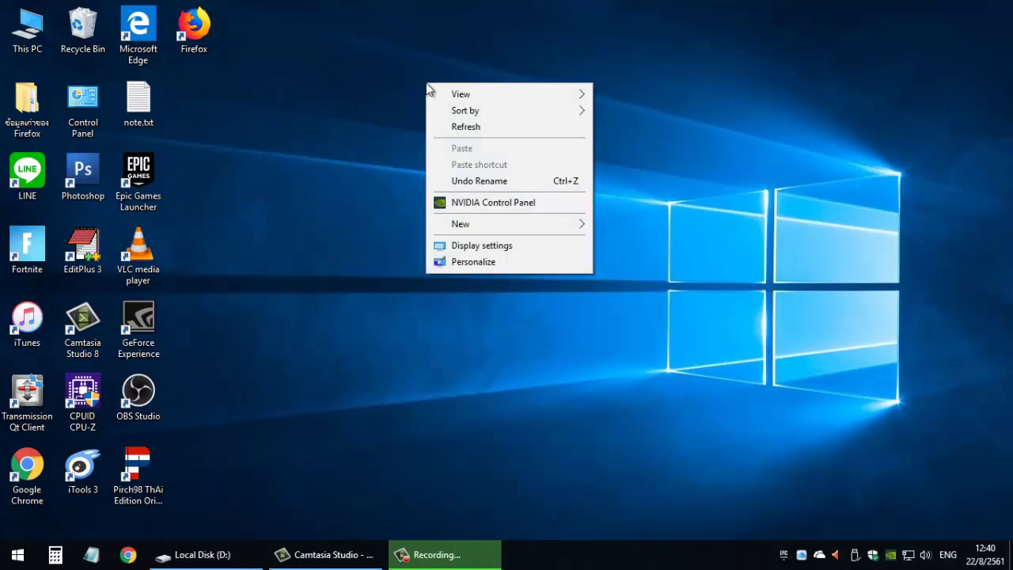
click(507, 246)
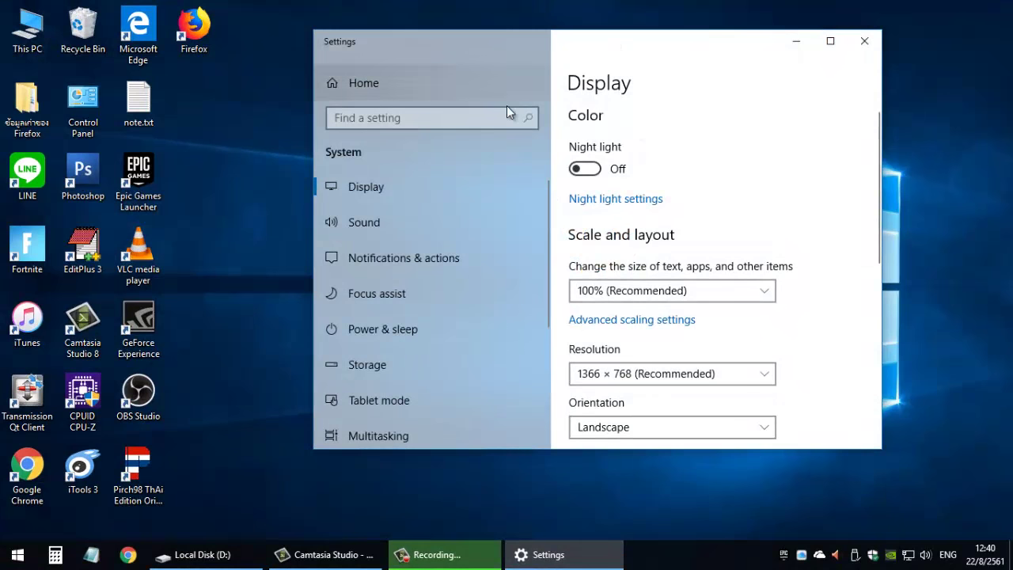
click(399, 331)
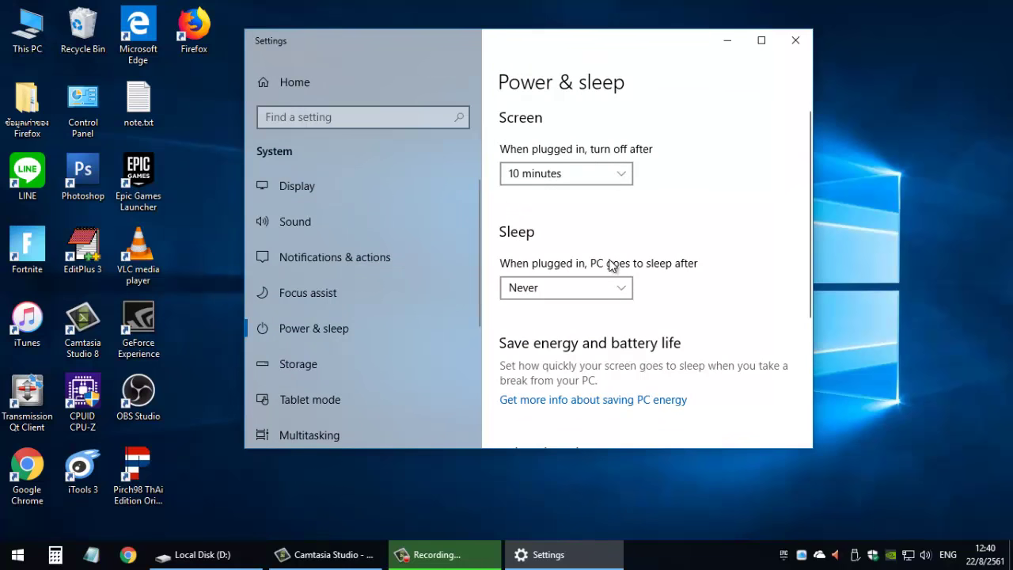
Step: Examine the screen turn-off time, sleep time and related settings on the Power & sleep page
scroll(562, 317, down, 2)
scroll(560, 315, up, 2)
scroll(665, 219, down, 3)
scroll(667, 224, up, 3)
scroll(704, 255, down, 2)
scroll(696, 234, up, 2)
scroll(606, 207, down, 1)
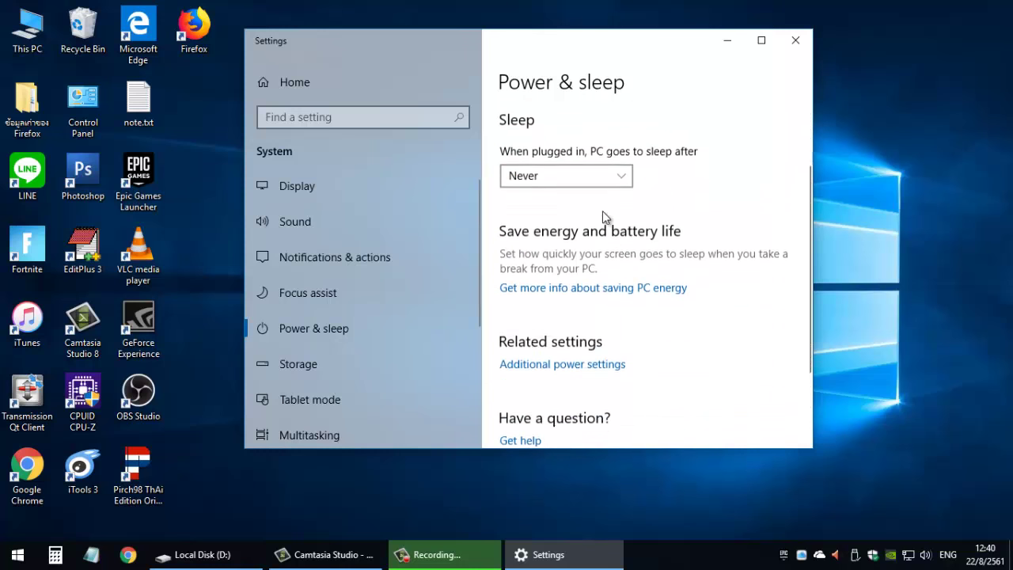
scroll(617, 233, up, 2)
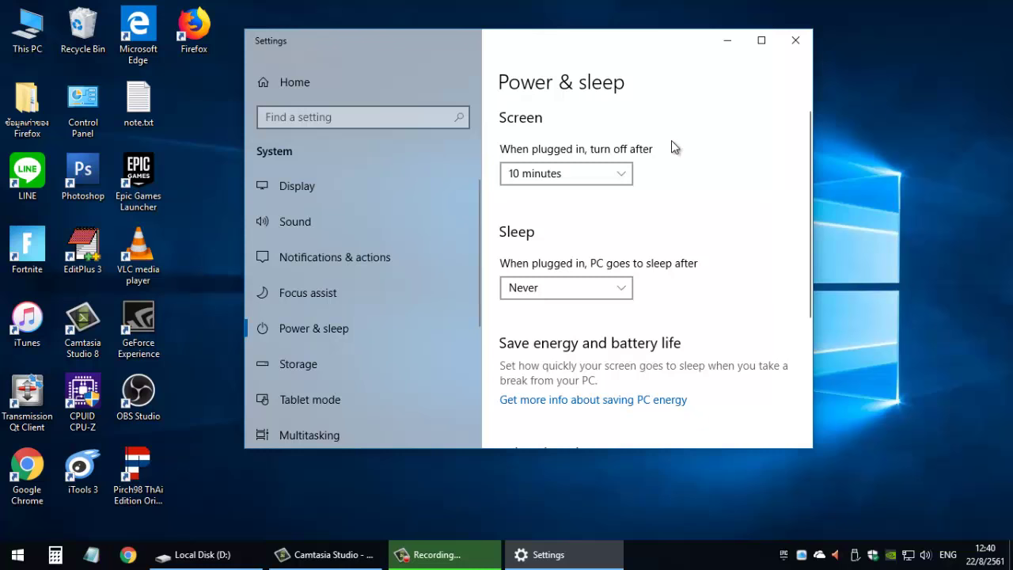
scroll(681, 206, down, 3)
scroll(663, 226, up, 3)
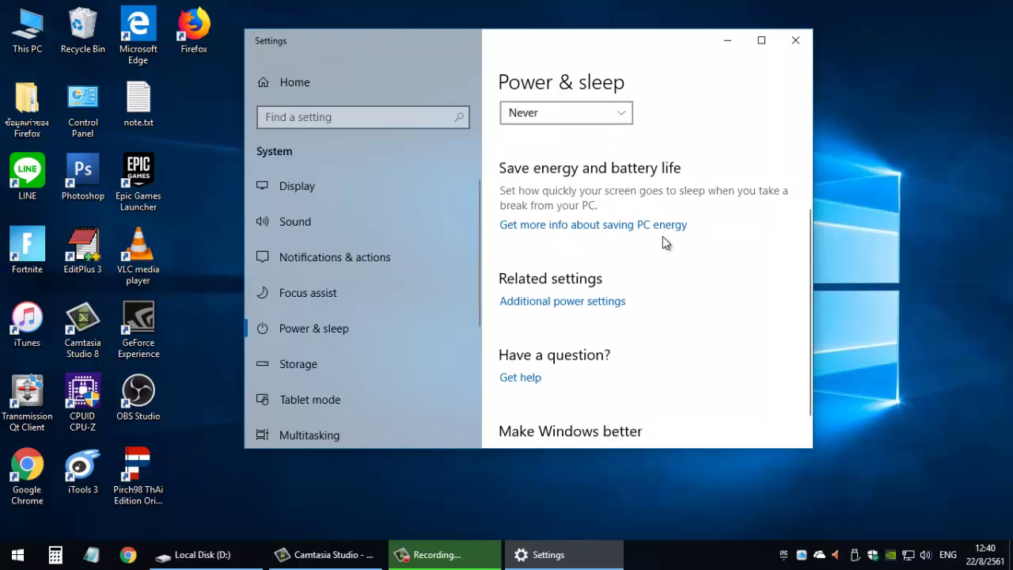
scroll(670, 251, down, 3)
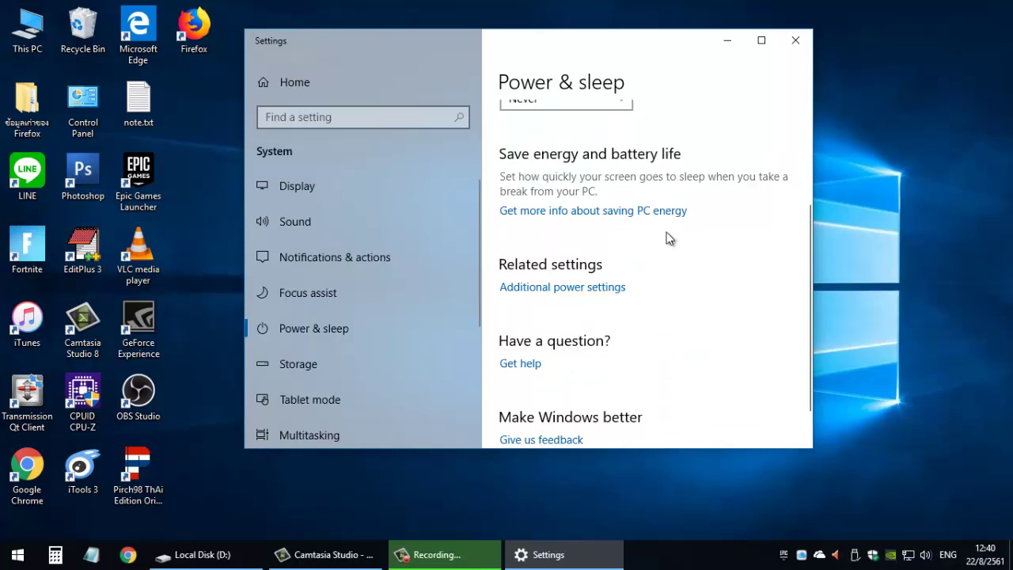
scroll(670, 237, up, 3)
scroll(546, 274, down, 2)
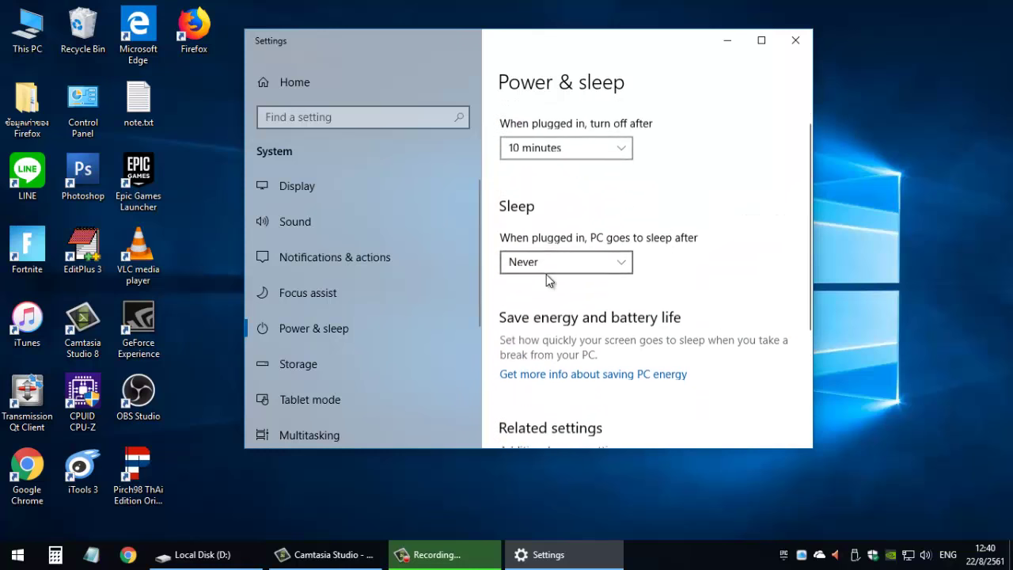
Step: Set the time after which the plugged-in PC goes to sleep to Never
click(554, 227)
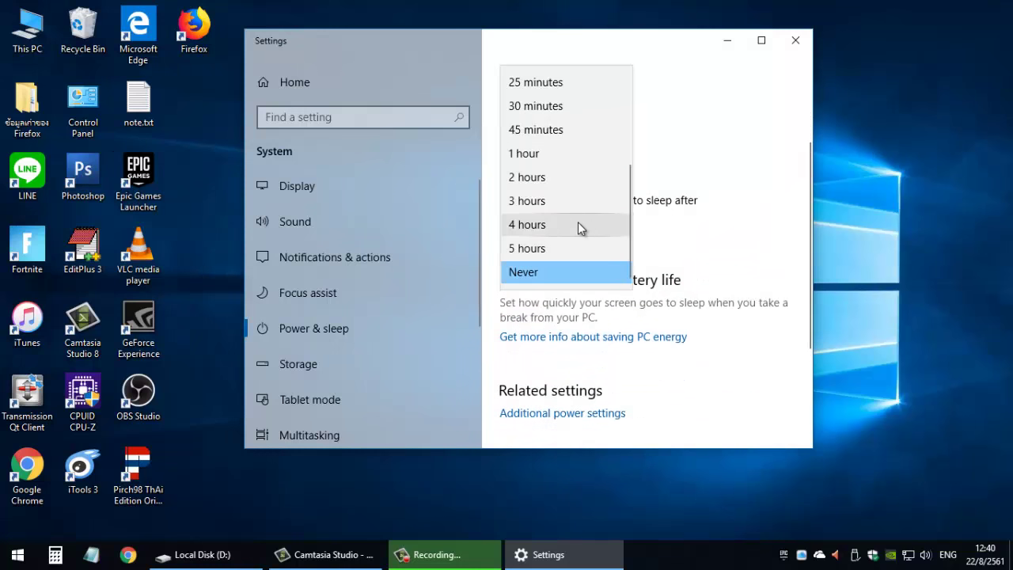
click(528, 274)
scroll(689, 255, up, 1)
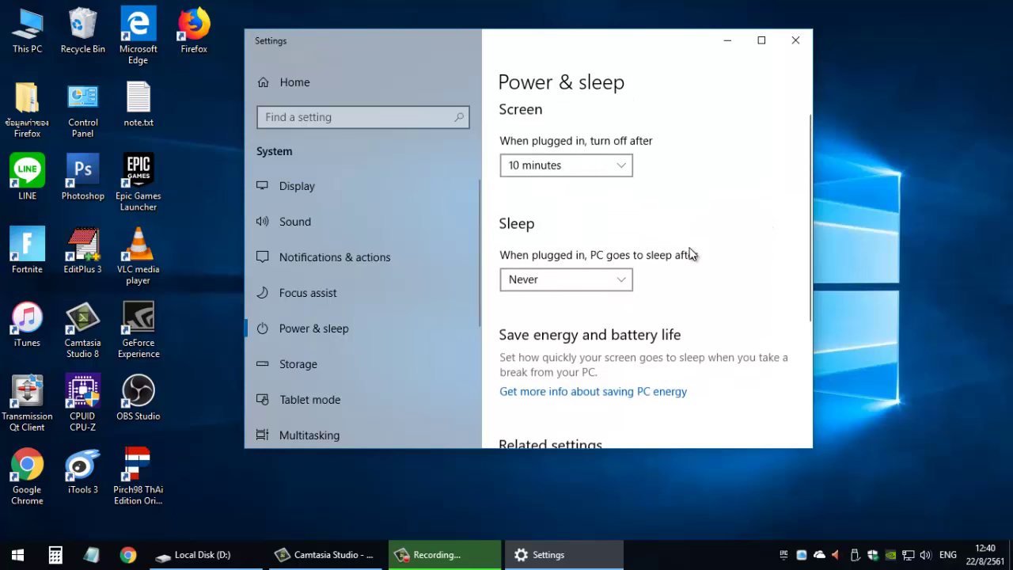
Step: Open the additional power settings from the Power & sleep page to show the available power plans
scroll(674, 260, down, 3)
scroll(684, 259, up, 3)
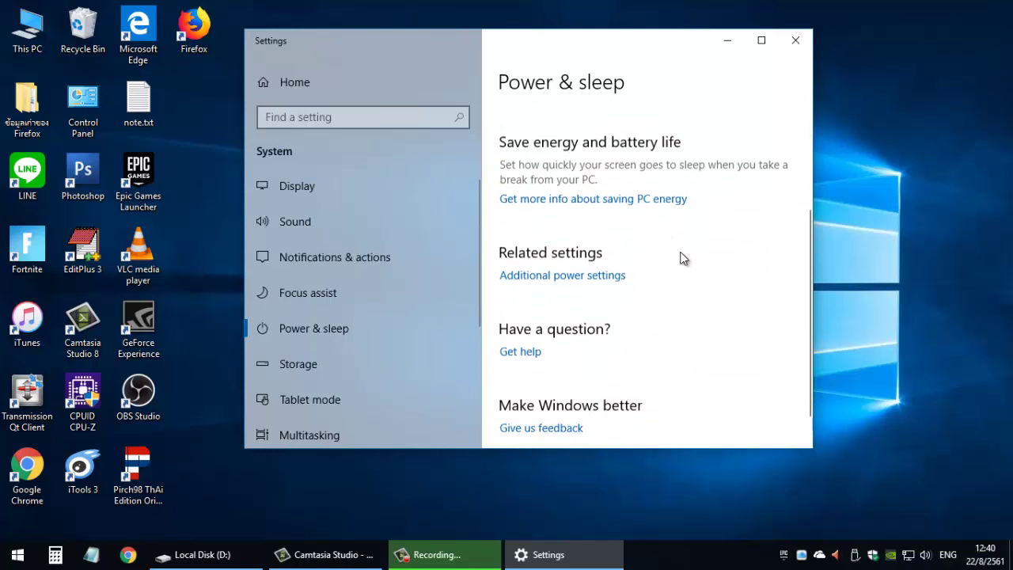
scroll(686, 273, down, 3)
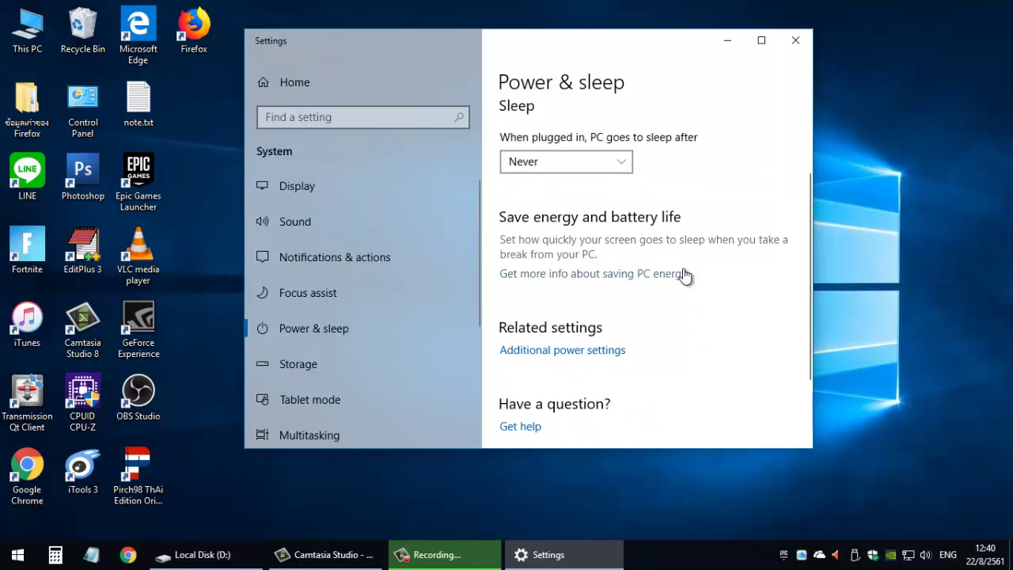
click(604, 351)
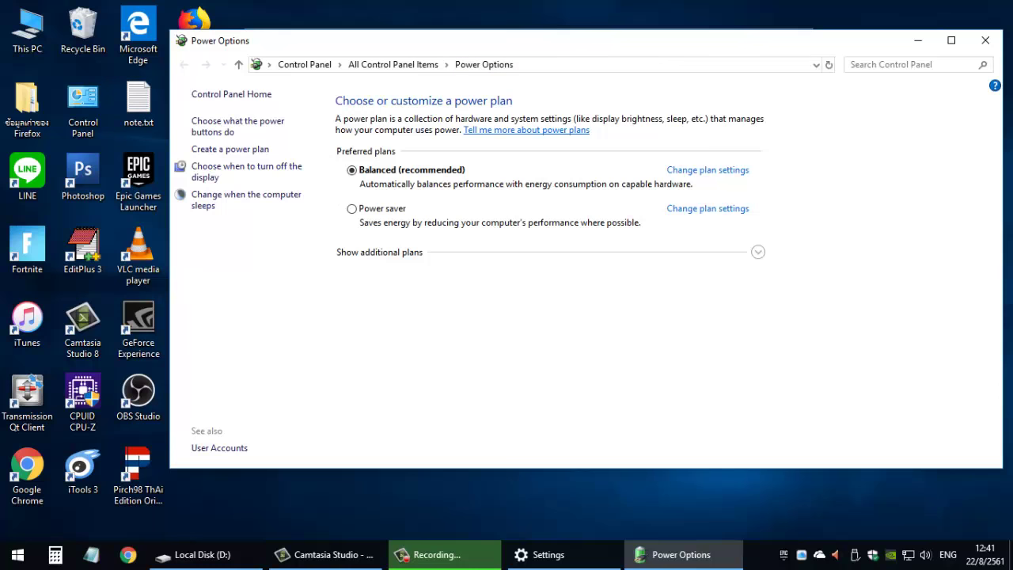
click(981, 40)
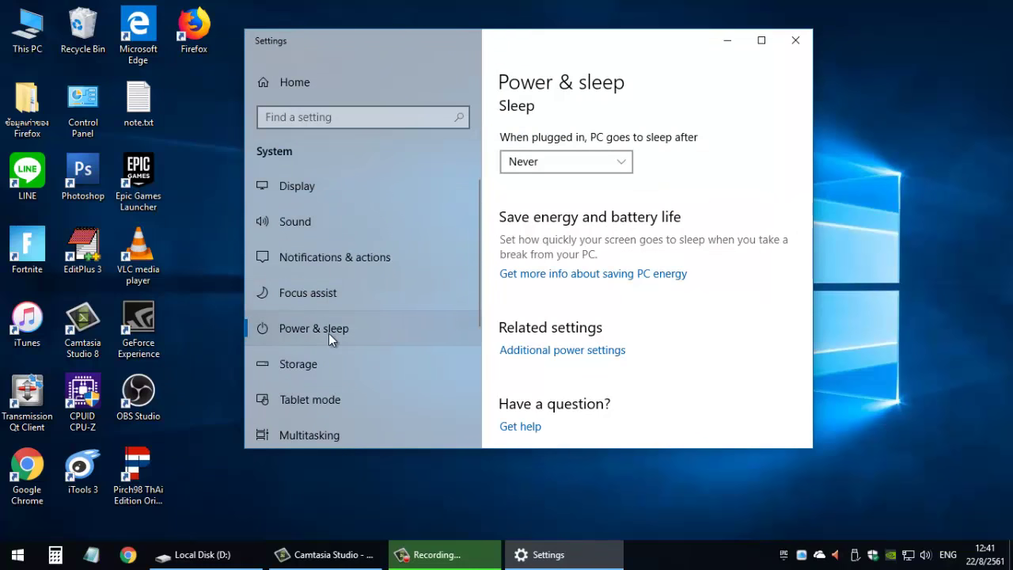
scroll(718, 250, down, 2)
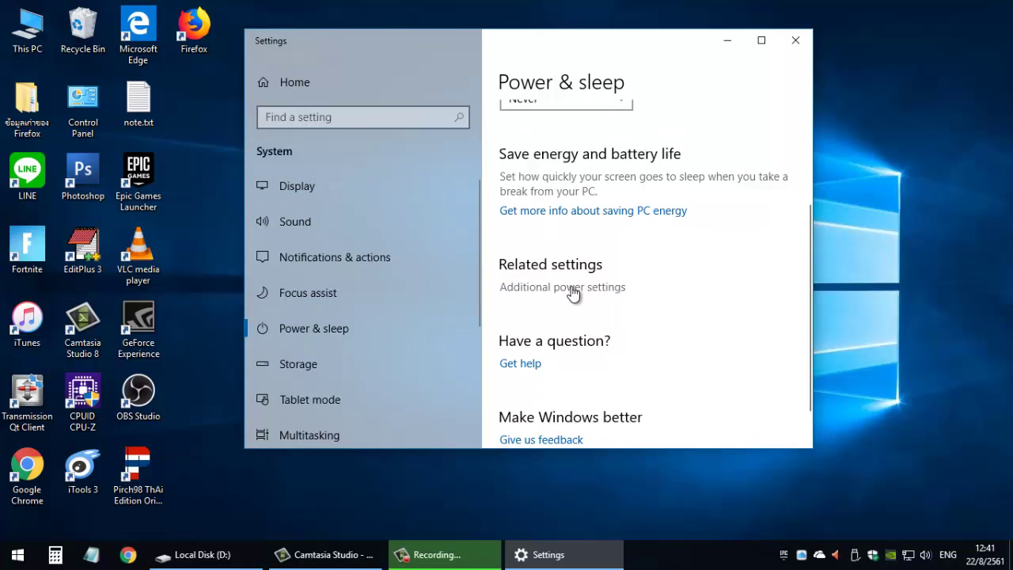
click(573, 288)
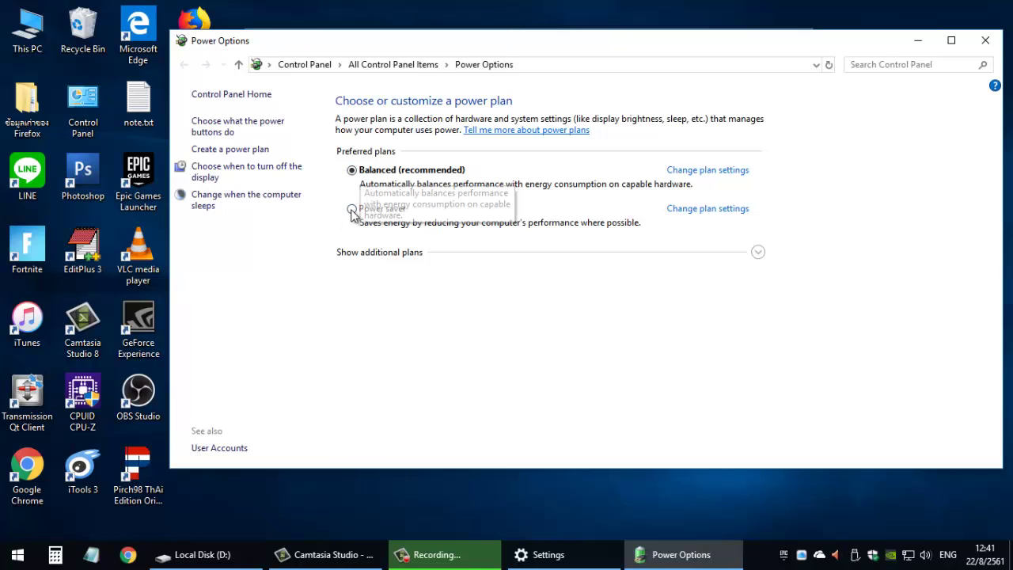
Step: Switch to the Power saver plan, view its plan settings and return to the list of plans
click(352, 209)
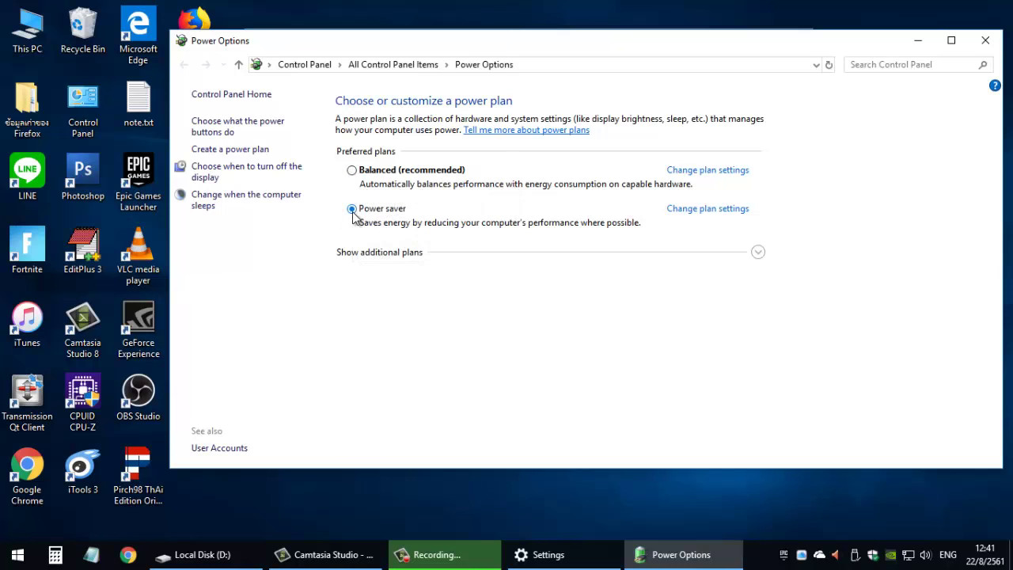
click(698, 210)
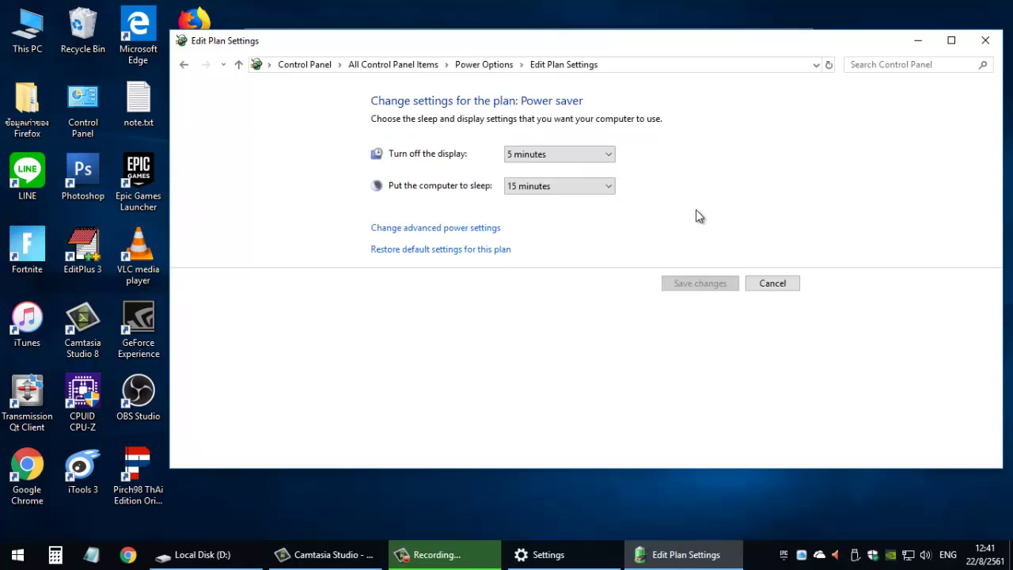
click(182, 68)
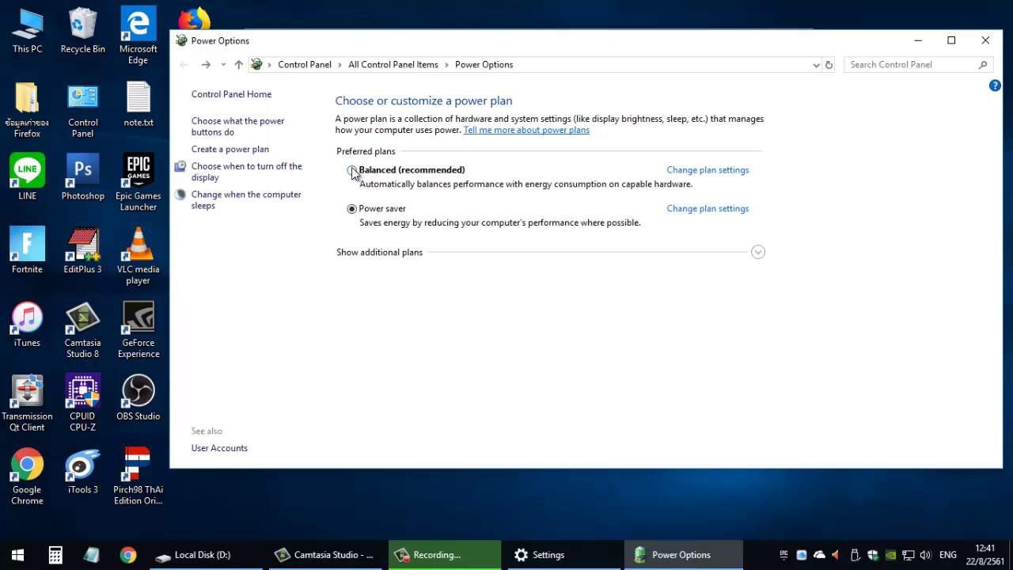
Step: Select the Balanced (recommended) power plan and open its plan settings
click(353, 171)
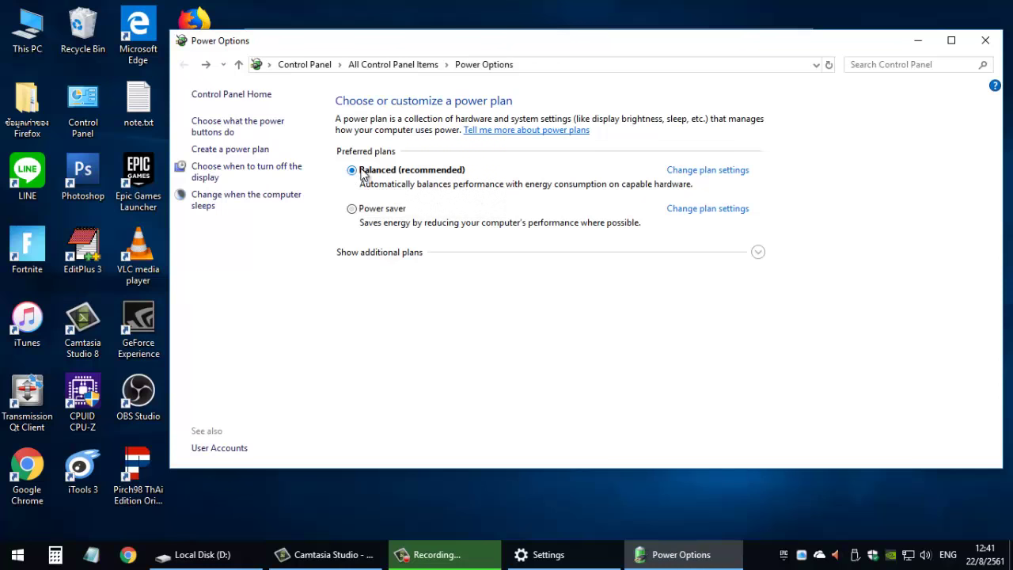
click(729, 171)
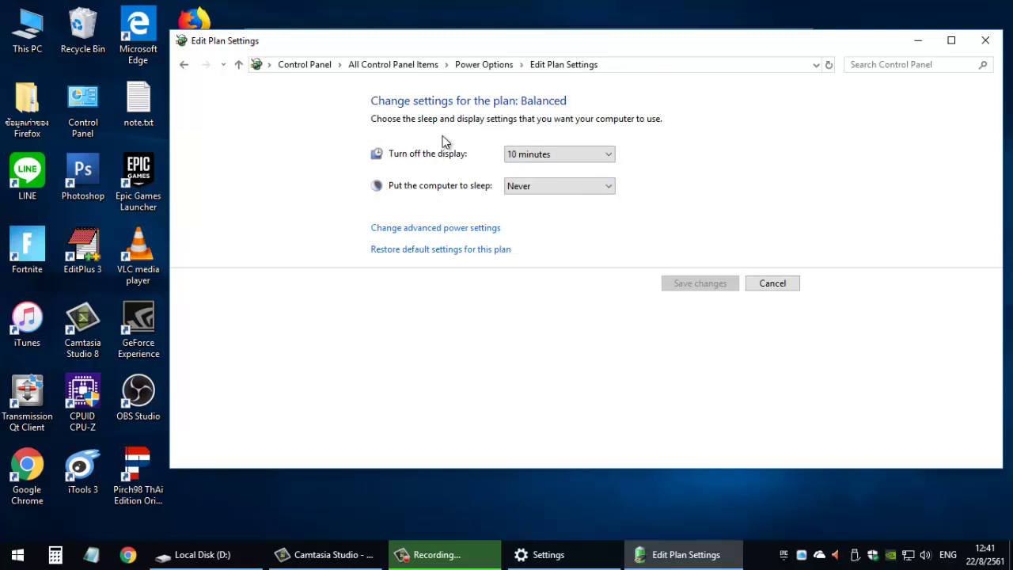
Step: Review the time choices for turning off the display in the Balanced plan without changing the setting
click(471, 154)
click(559, 155)
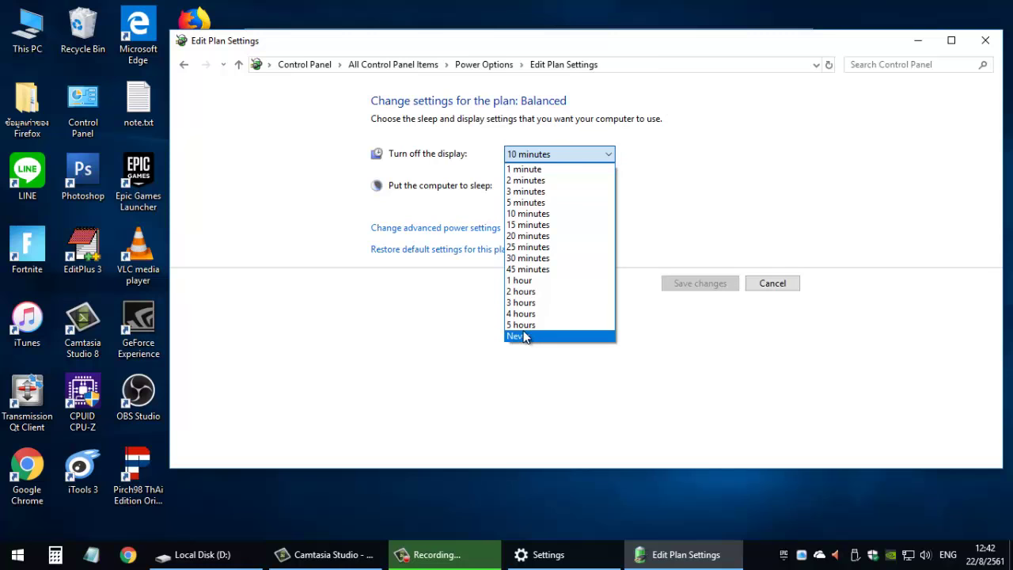
click(690, 181)
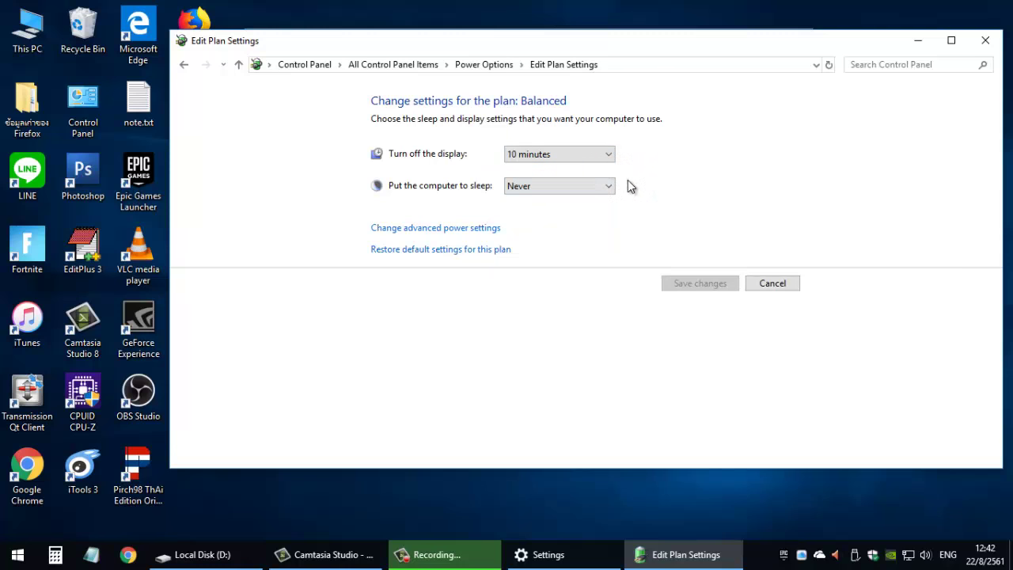
click(609, 159)
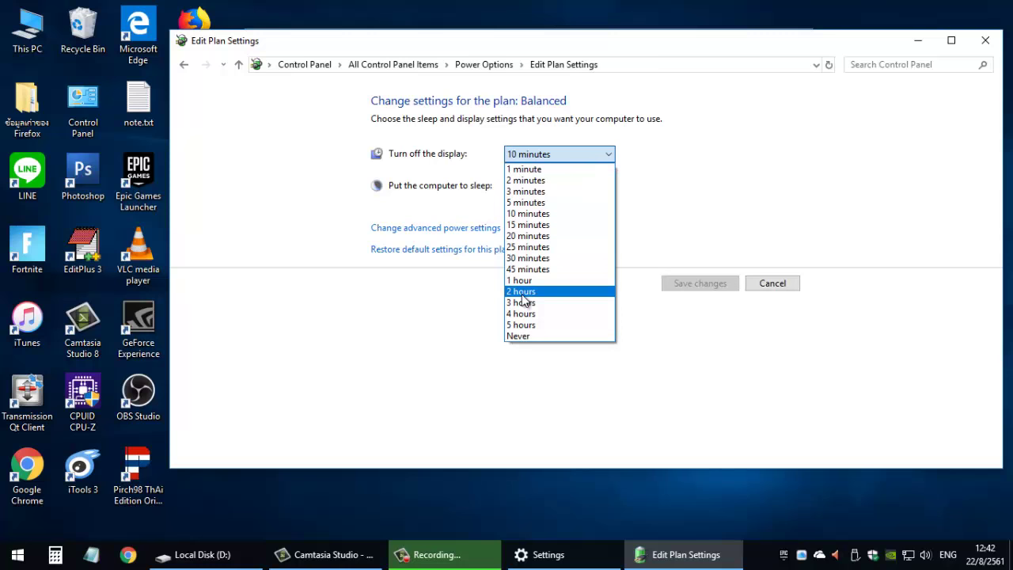
click(681, 192)
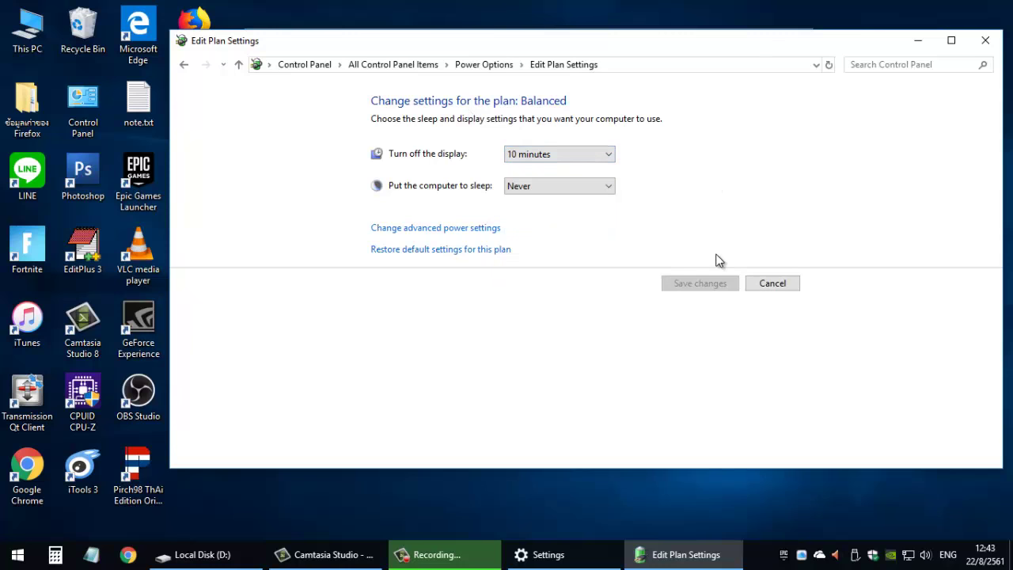
Step: Set the Balanced plan to put the computer to sleep Never
click(542, 194)
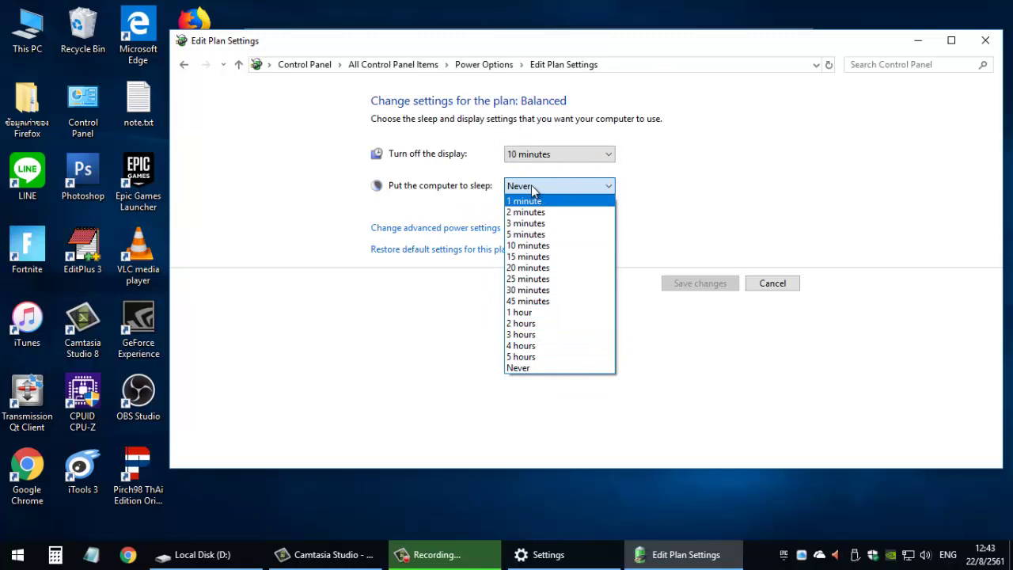
click(333, 354)
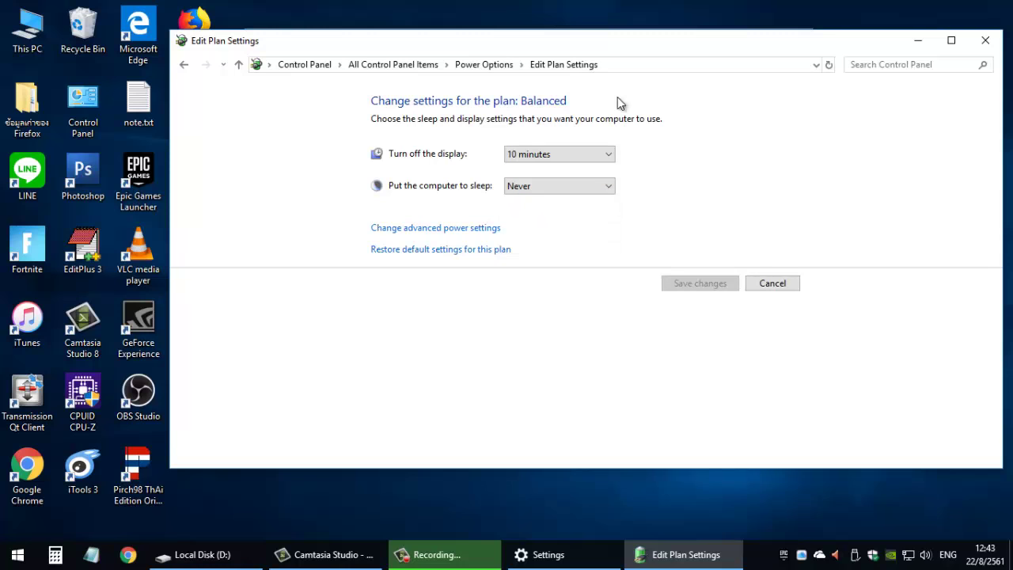
click(532, 186)
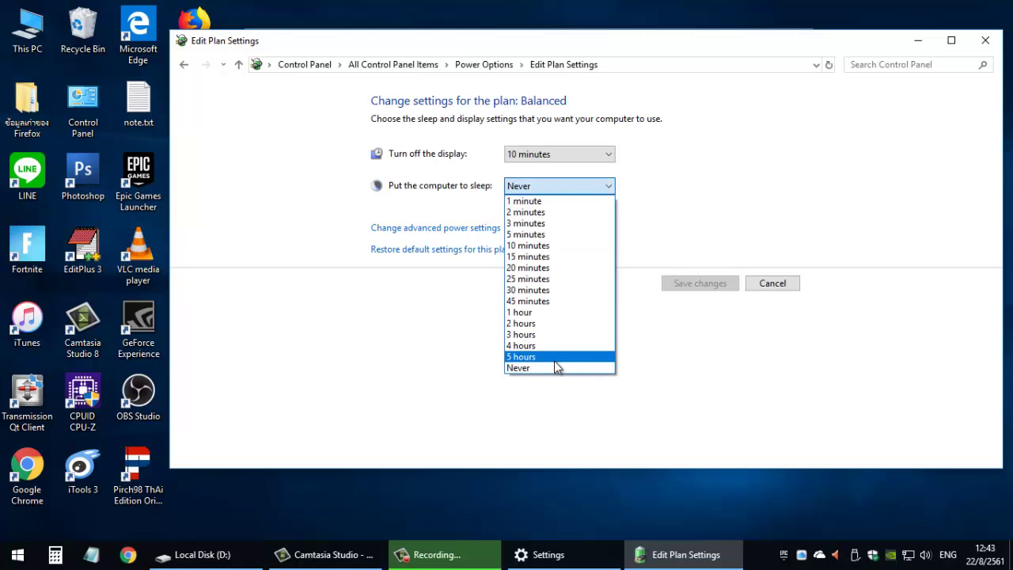
click(540, 368)
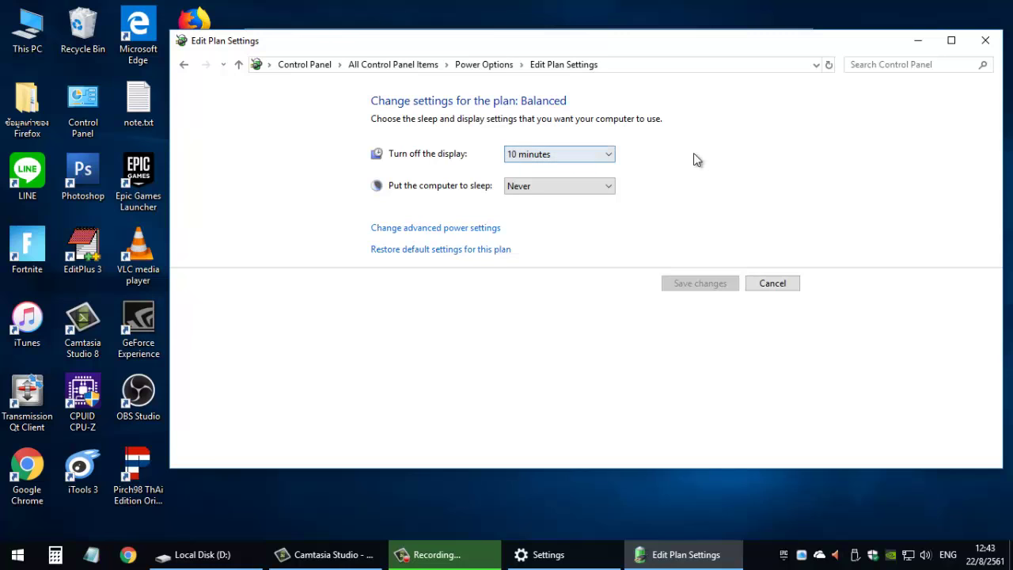
Step: Check the Balanced plan's display turn-off choices again and close the plan settings and Settings windows
click(589, 154)
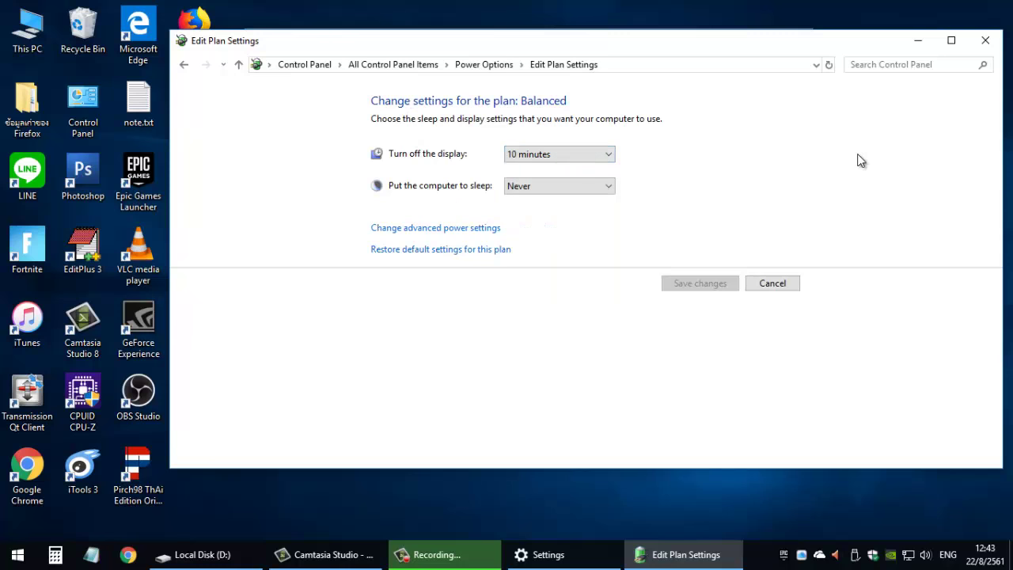
click(606, 155)
click(753, 155)
click(986, 42)
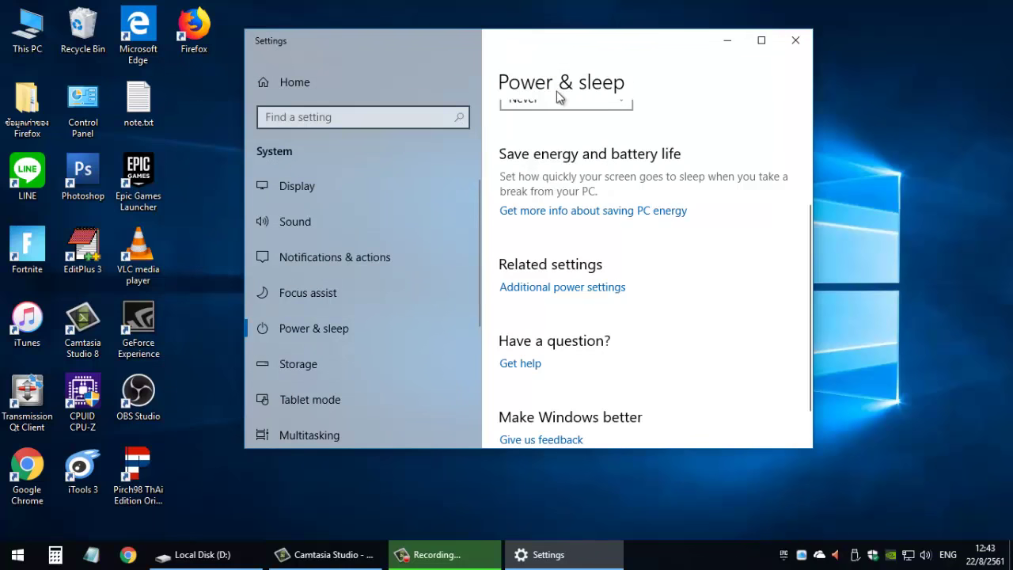
click(799, 40)
Step: Reopen the Power & sleep page through the desktop's display settings and bring up its related settings
right_click(398, 83)
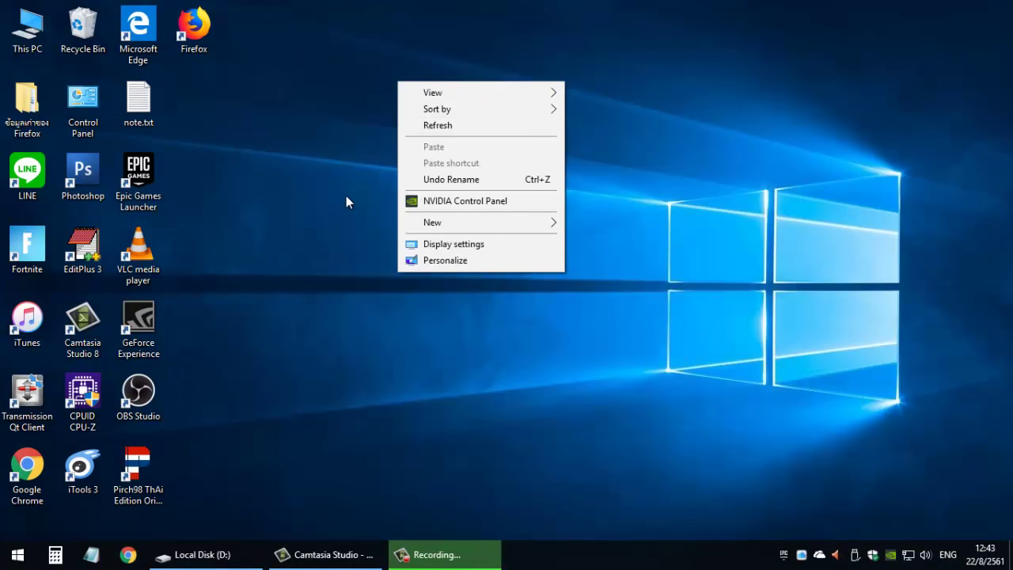
right_click(341, 153)
click(402, 318)
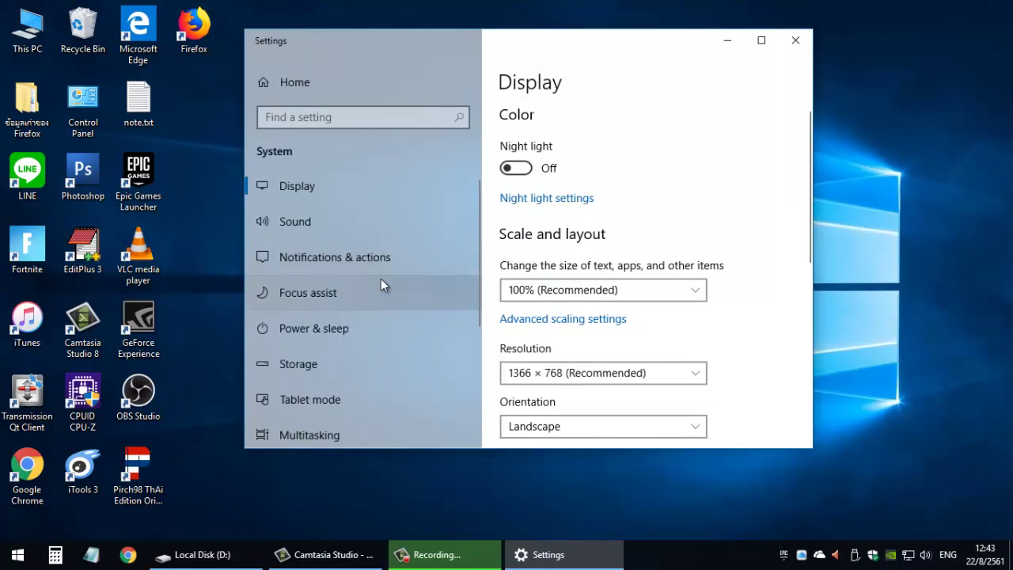
click(316, 327)
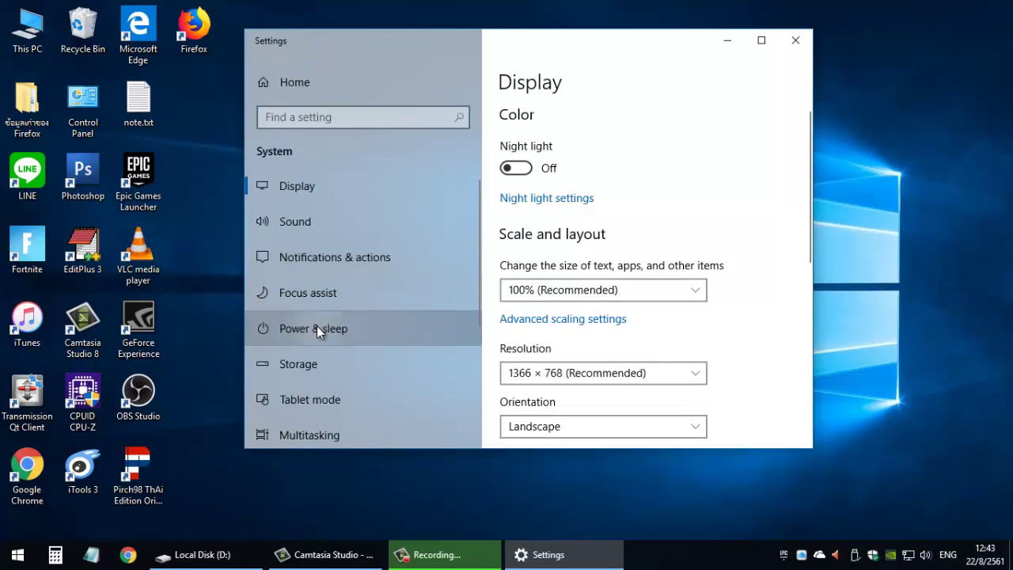
scroll(732, 273, down, 3)
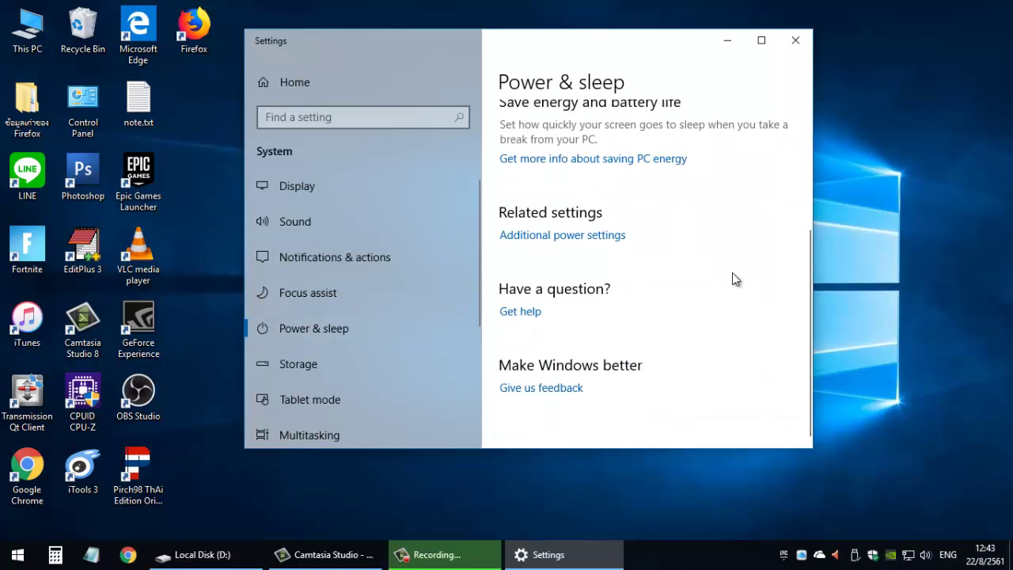
Step: View the power plans through Additional power settings, and close both the Power Options and Settings windows
click(574, 237)
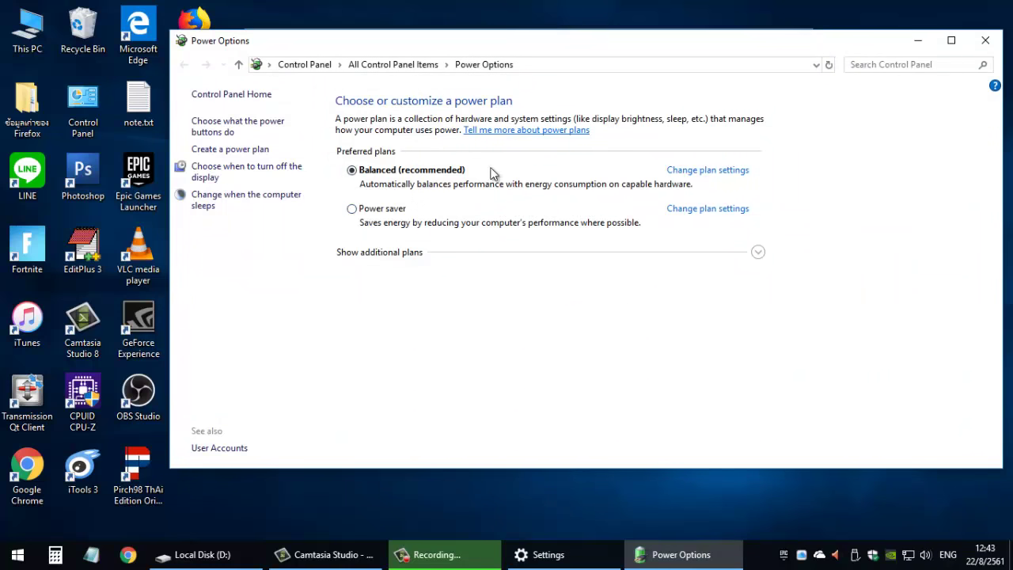
click(990, 42)
click(794, 40)
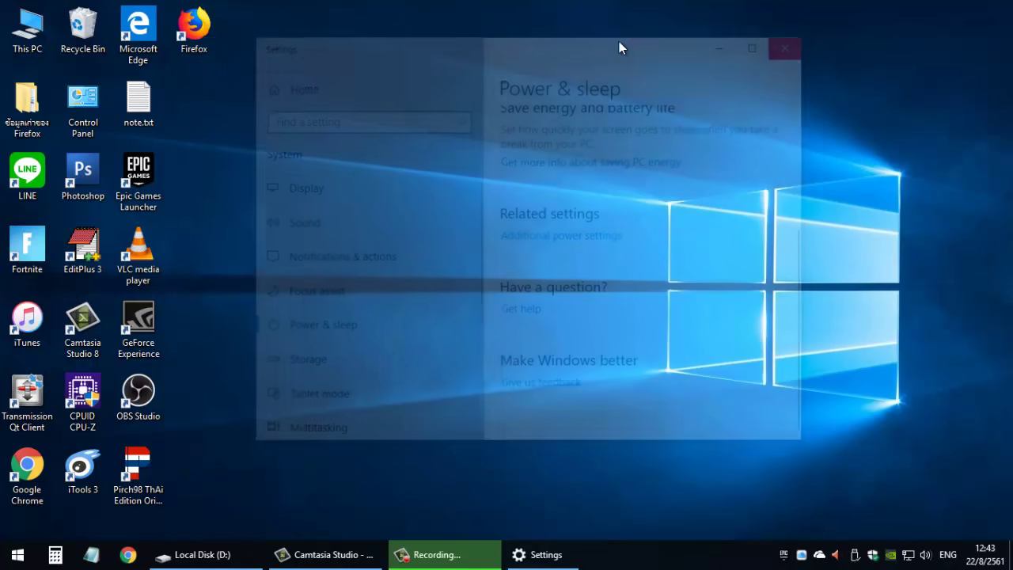
Step: Open Control Panel from the desktop and switch its view to Category and back to Small icons
double_click(89, 117)
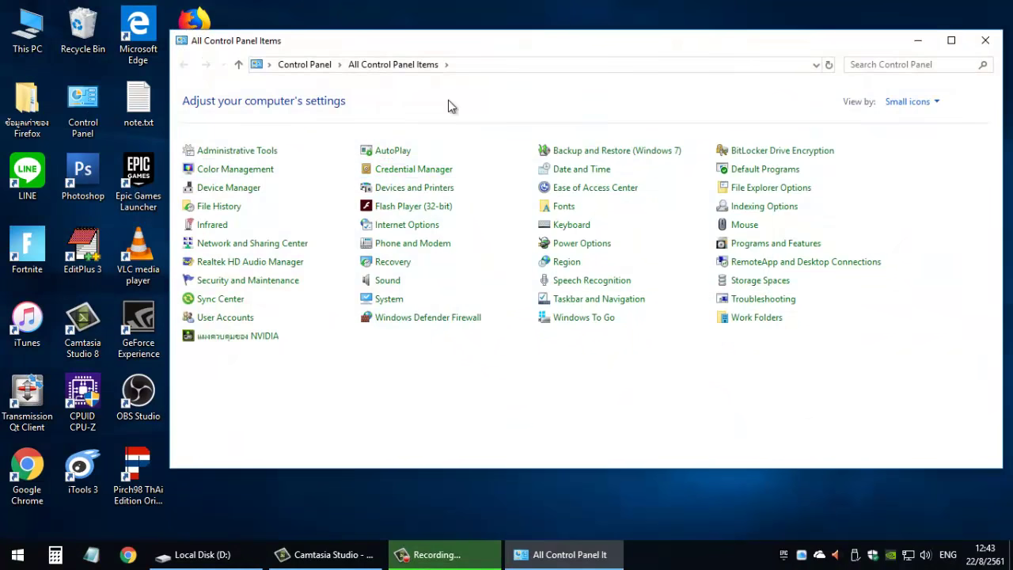
click(922, 105)
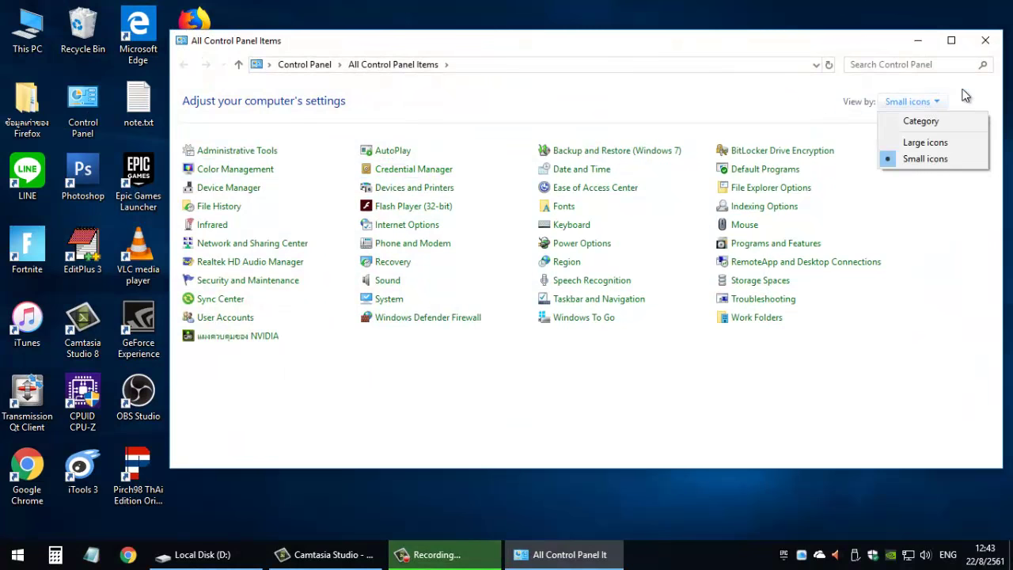
click(925, 123)
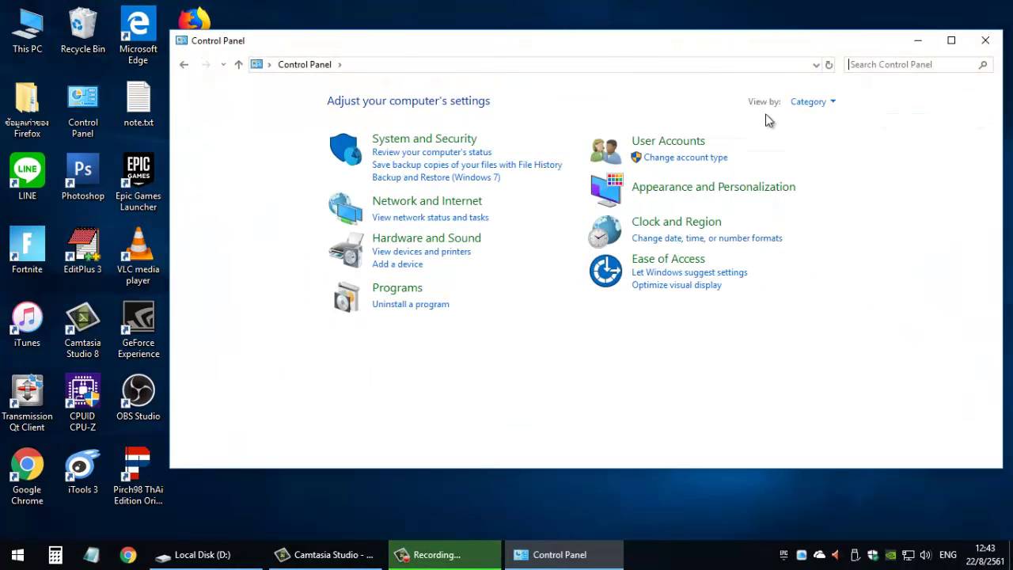
click(833, 105)
click(818, 159)
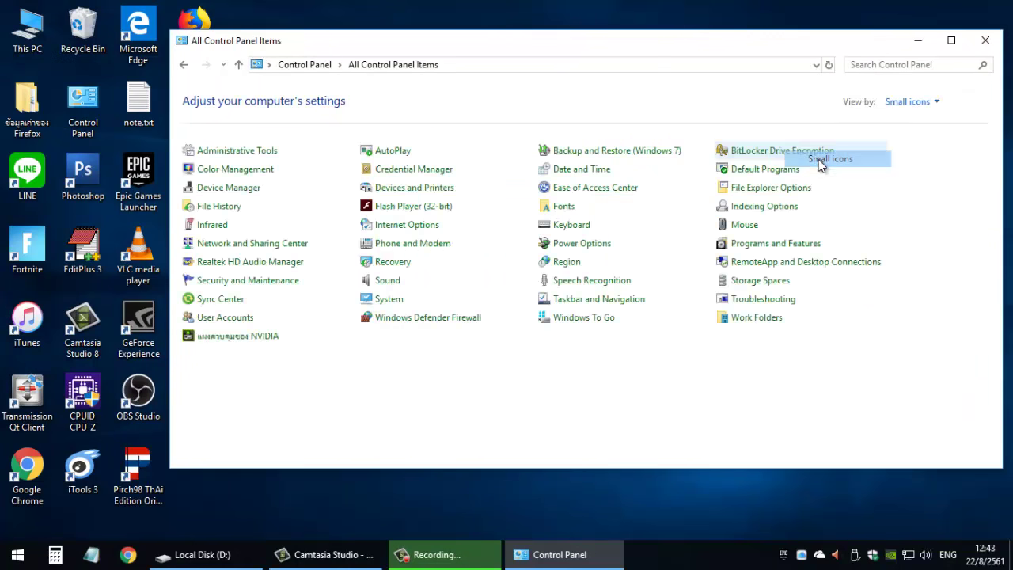
Step: Open the advanced power settings of the Balanced plan from Power Options and move the dialog clear of the screen edge
click(587, 250)
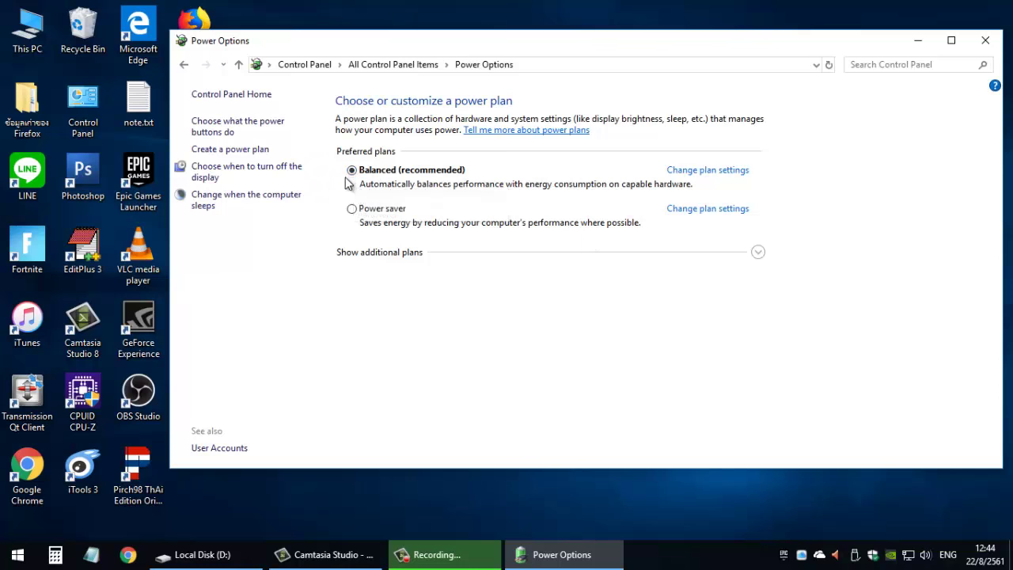
click(722, 172)
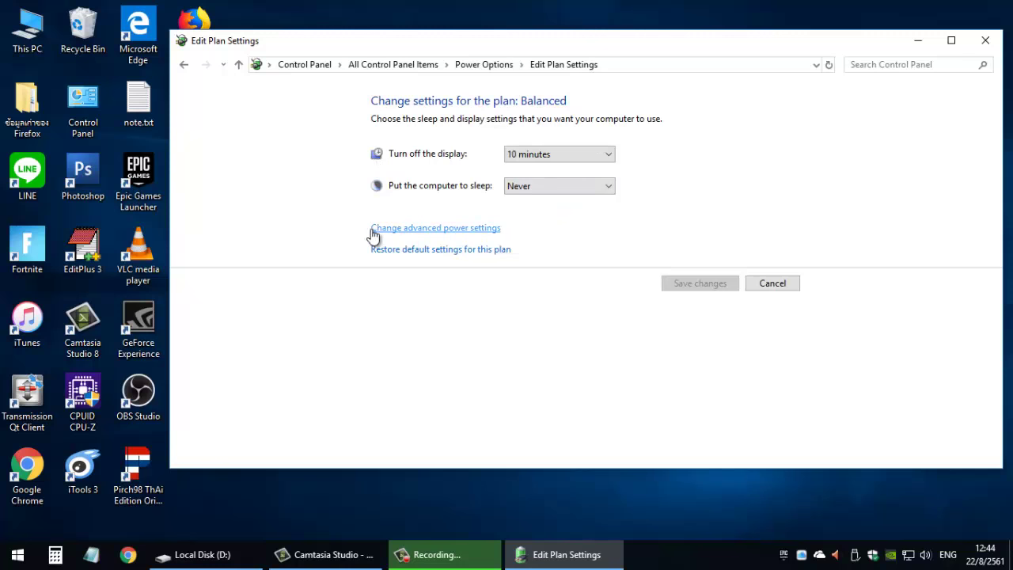
click(412, 230)
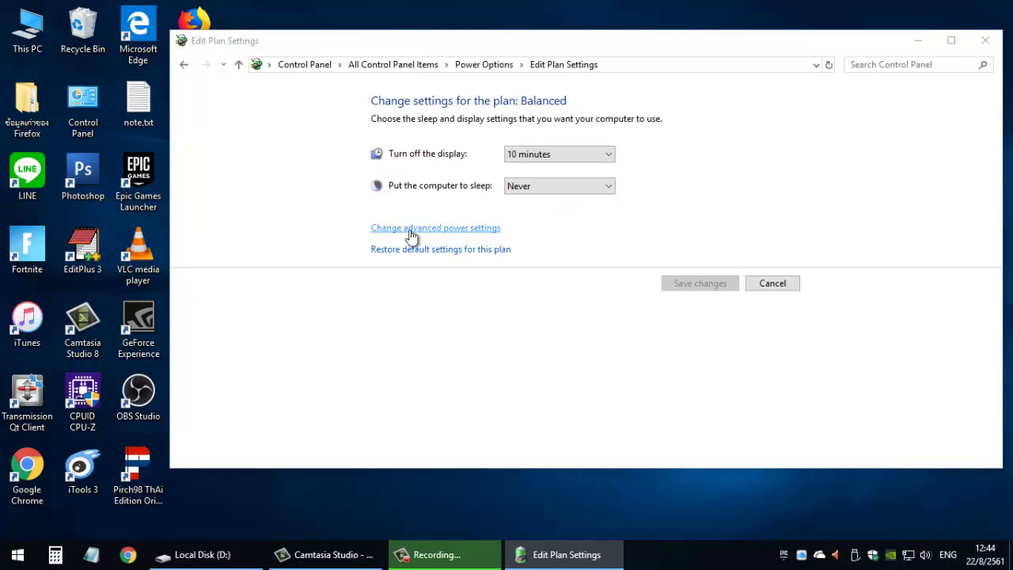
drag(207, 57, 320, 26)
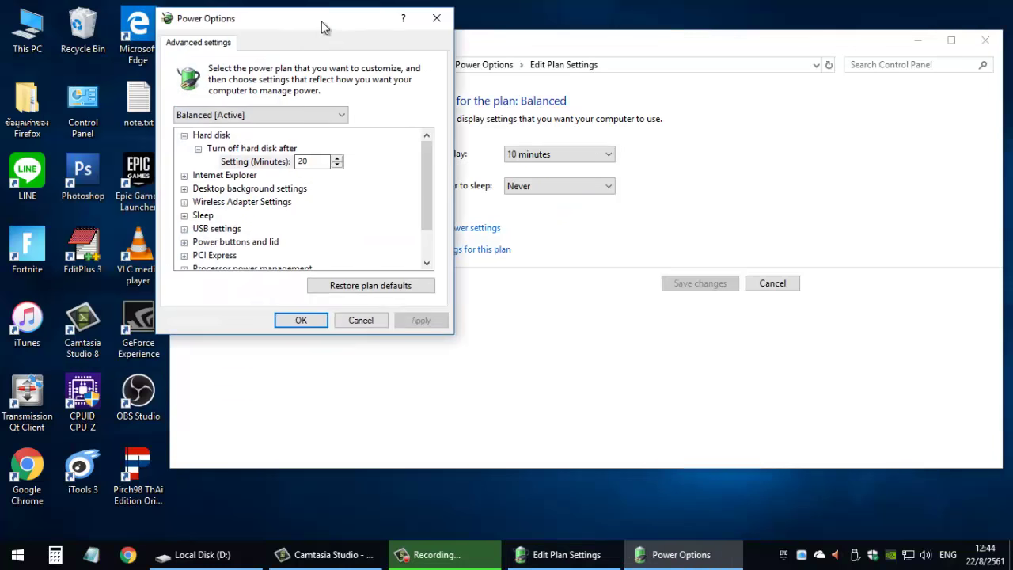
Step: Check the plan selector and examine the Hard disk and Internet Explorer JavaScript Timer Frequency settings
click(288, 114)
click(289, 115)
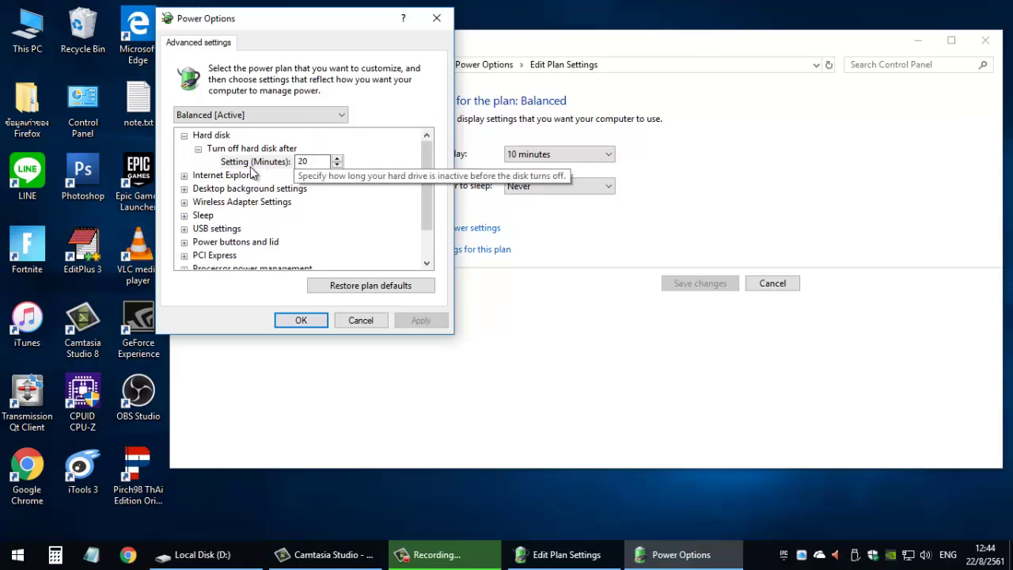
click(185, 176)
click(199, 190)
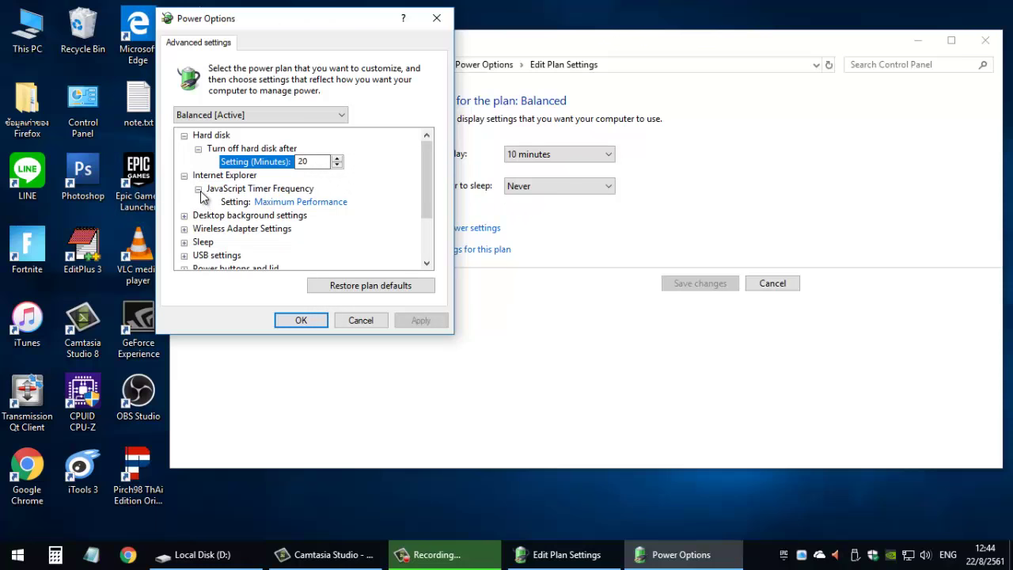
scroll(269, 229, down, 2)
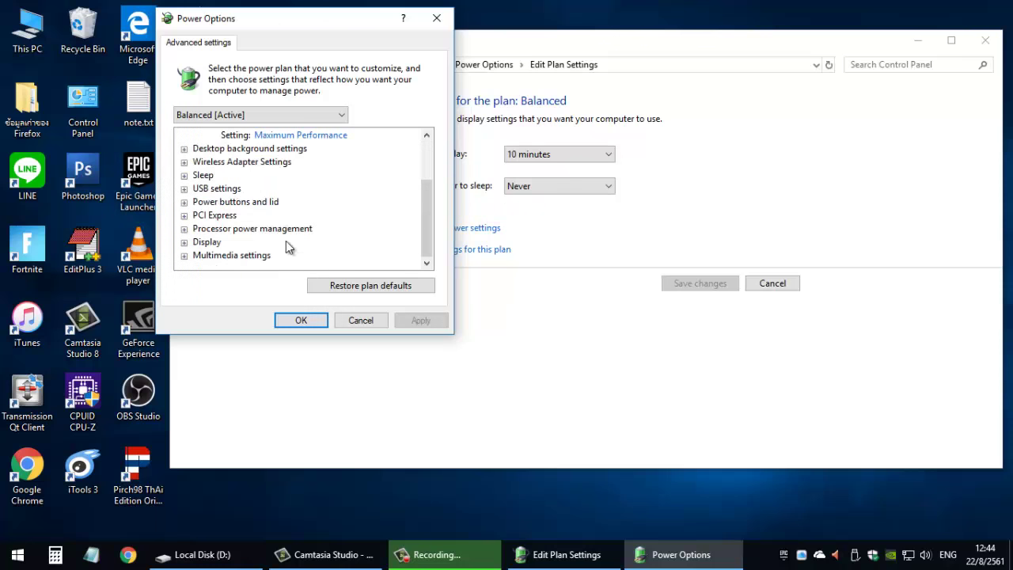
Step: Examine the display turn-off time and adaptive brightness settings in the Display group
click(184, 243)
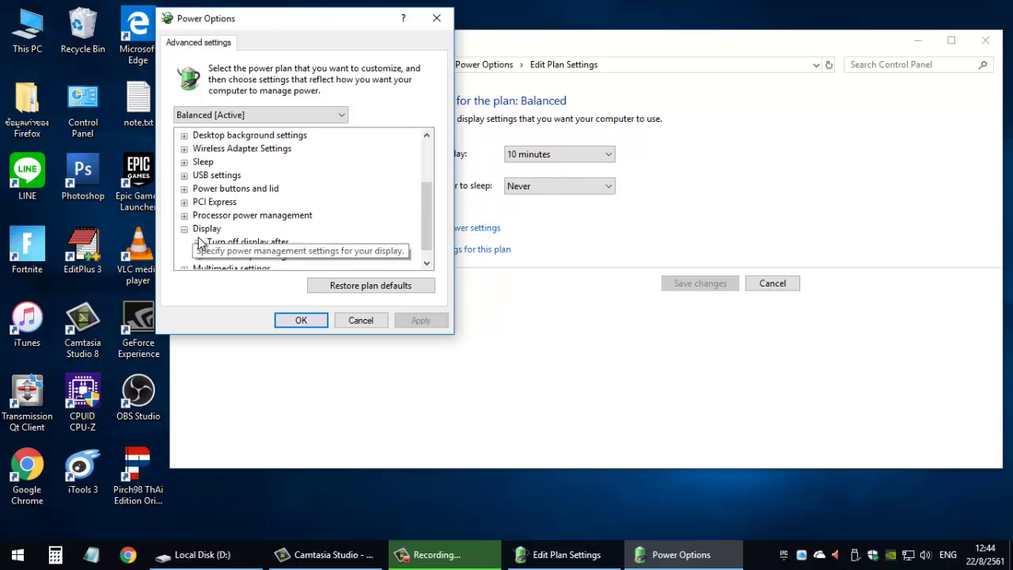
click(199, 242)
scroll(277, 241, down, 1)
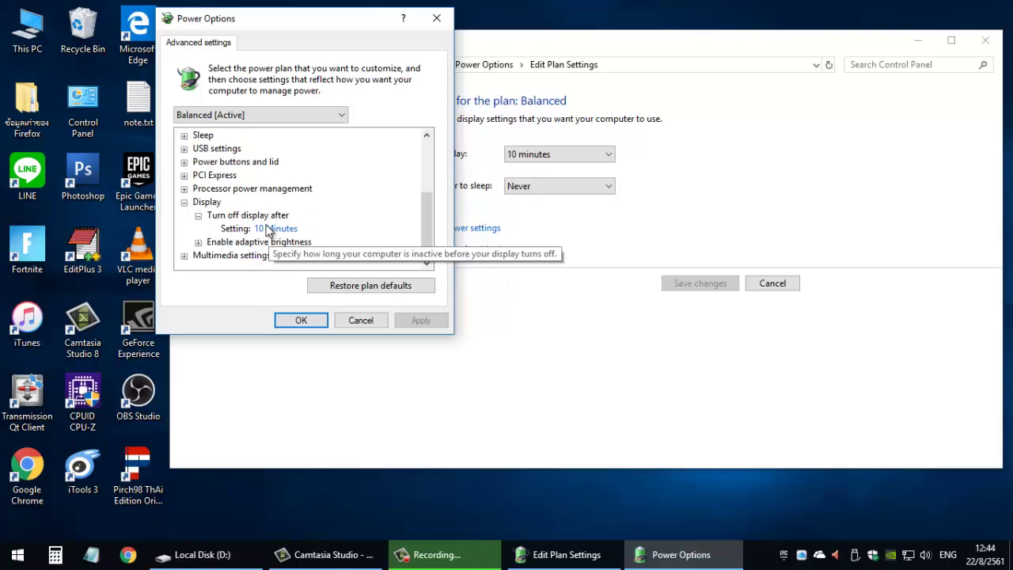
click(198, 242)
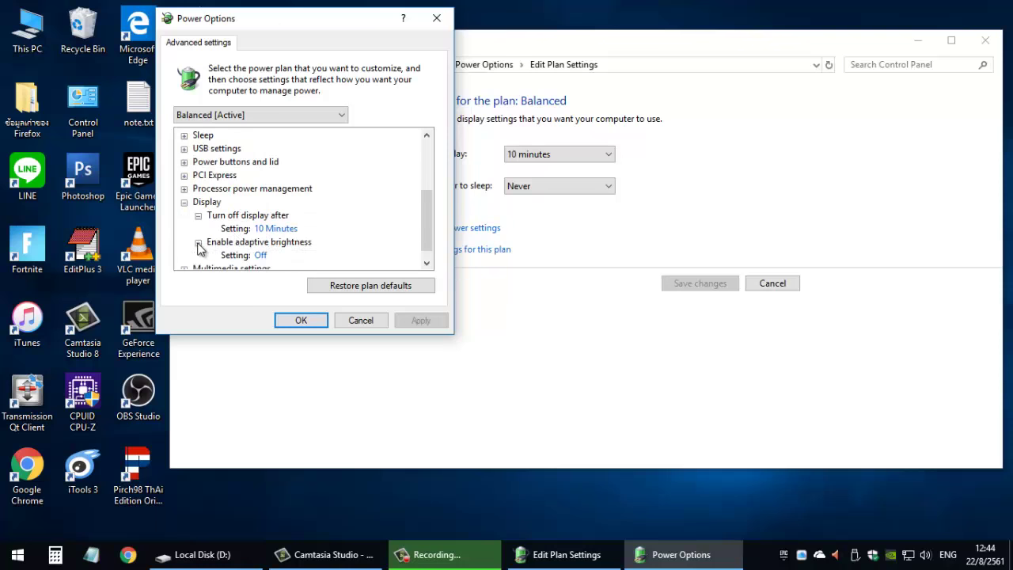
Step: Examine the Multimedia settings for sharing media, collapse the Hard disk group and close the advanced settings without changes
click(184, 255)
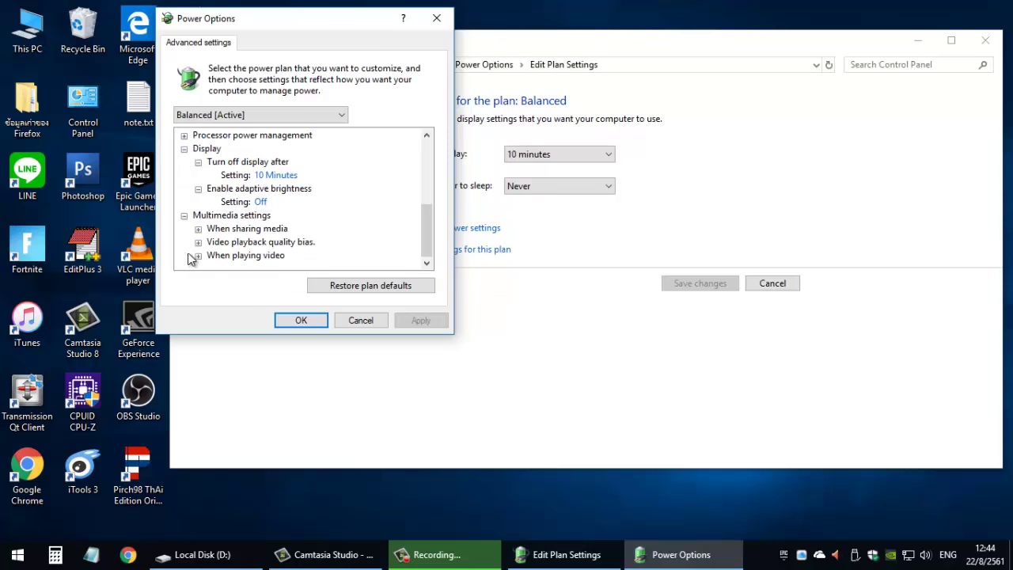
click(198, 229)
scroll(201, 238, down, 1)
scroll(200, 221, up, 5)
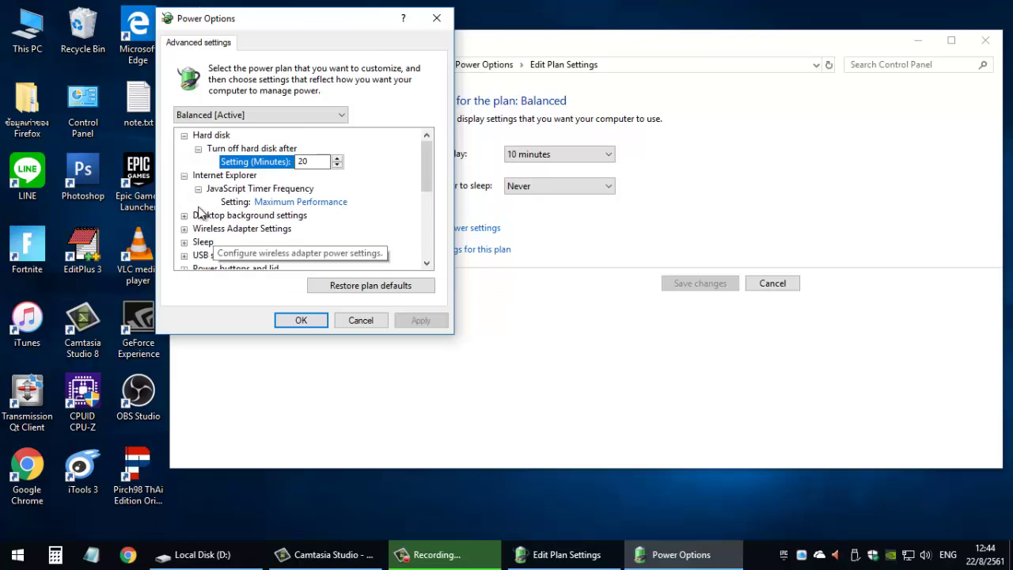
click(184, 136)
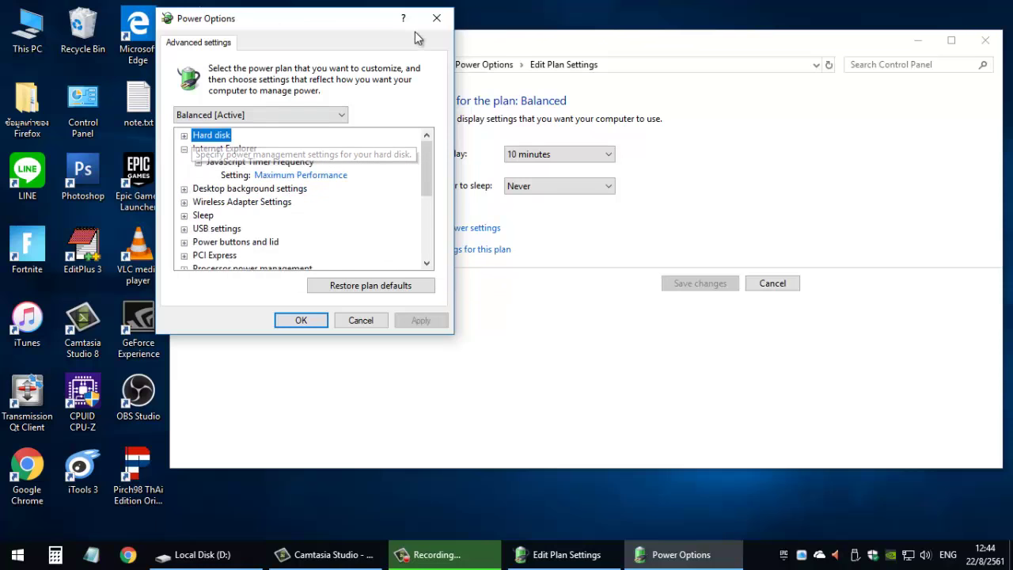
click(434, 22)
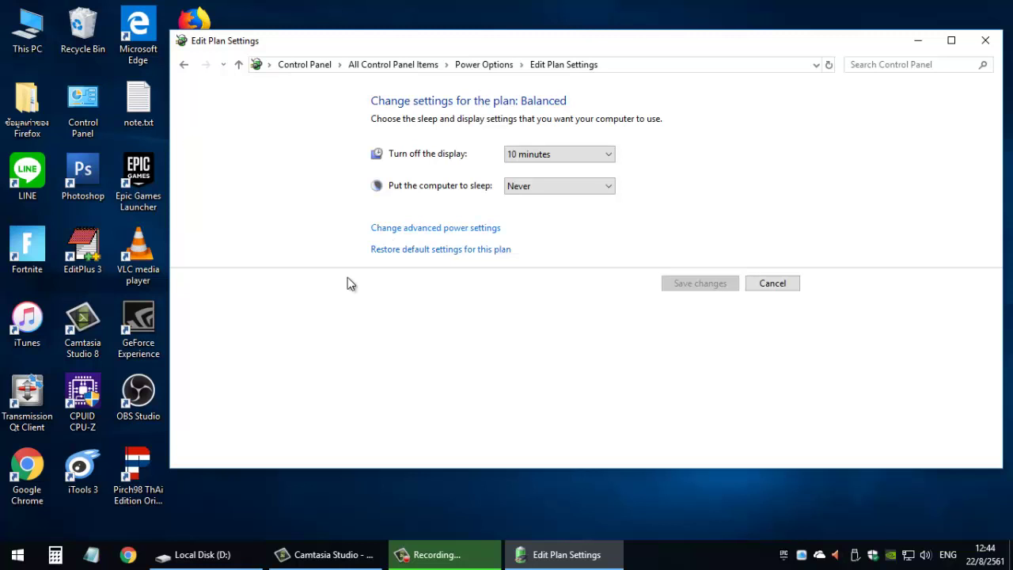
Step: Revisit the Balanced plan's advanced power settings and return to the power plan overview
click(435, 229)
click(345, 70)
click(181, 64)
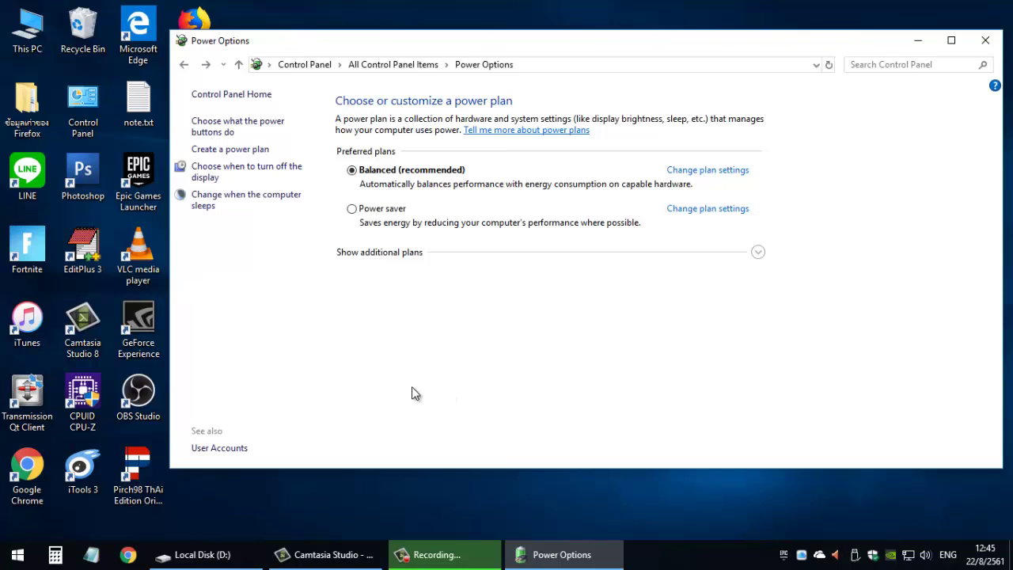
Step: Reposition the Power Options window, make it narrower and close it to return to the desktop
drag(460, 47, 540, 44)
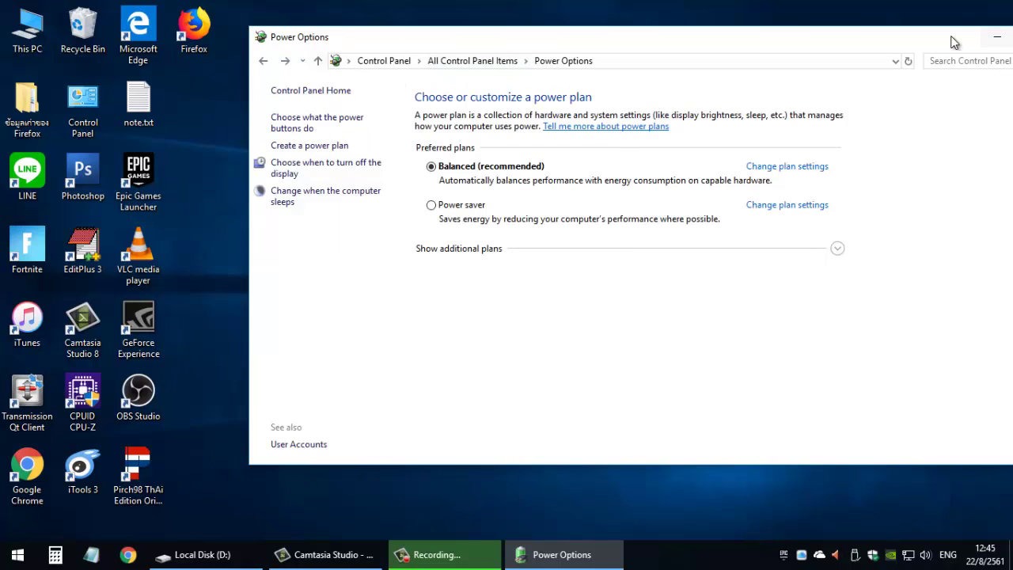
drag(952, 37, 867, 53)
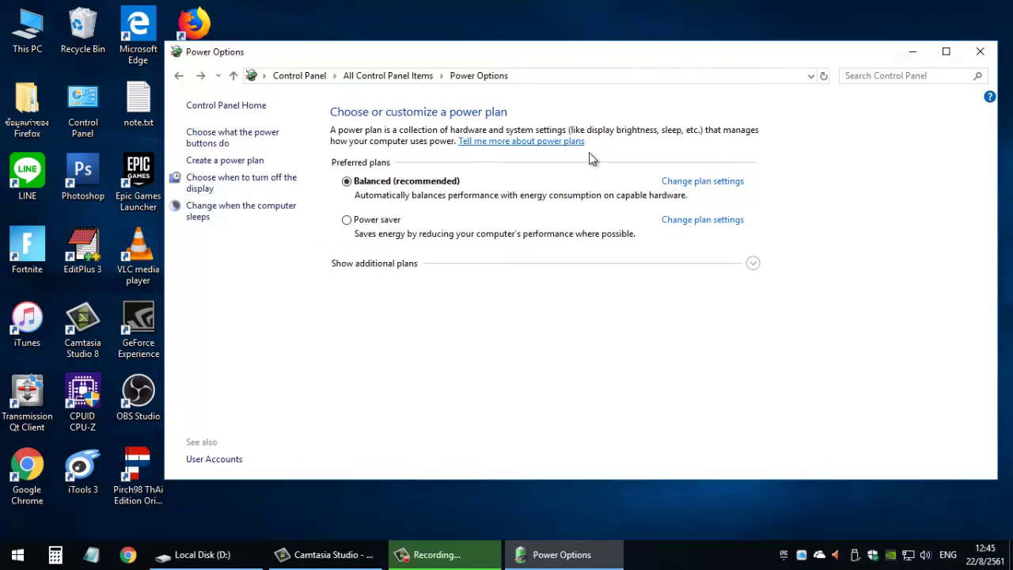
drag(164, 42, 471, 63)
drag(644, 79, 338, 70)
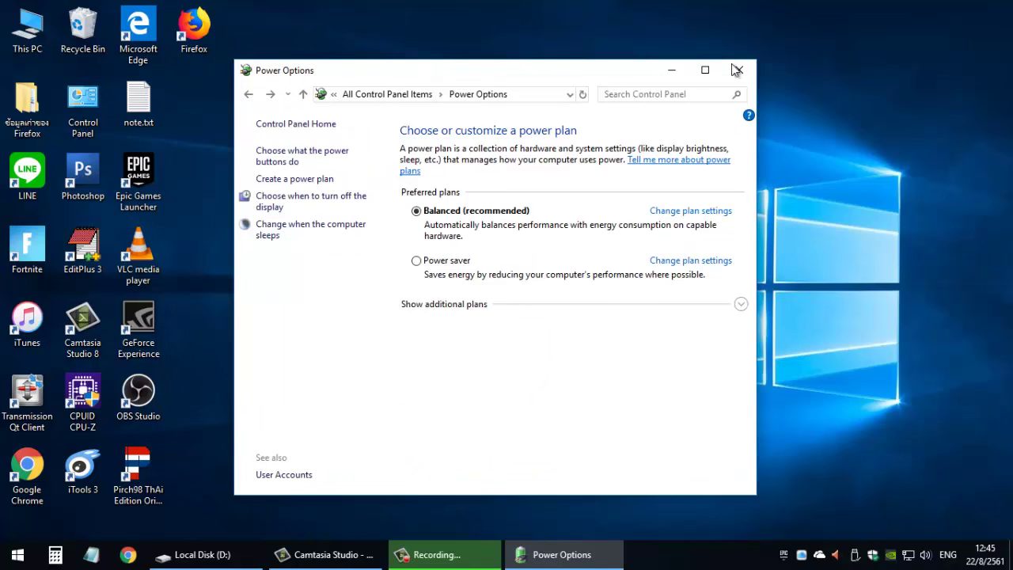
click(737, 73)
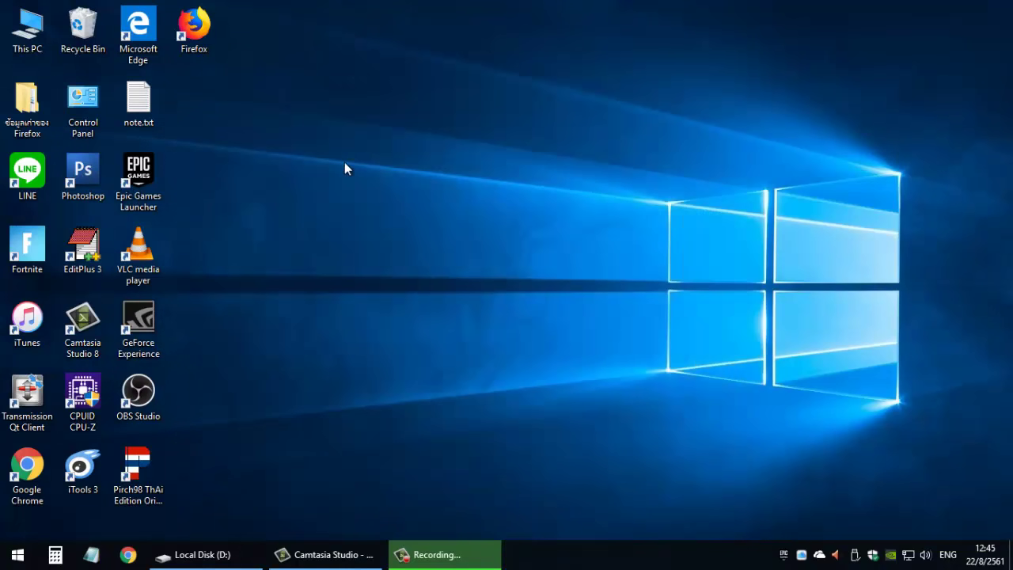